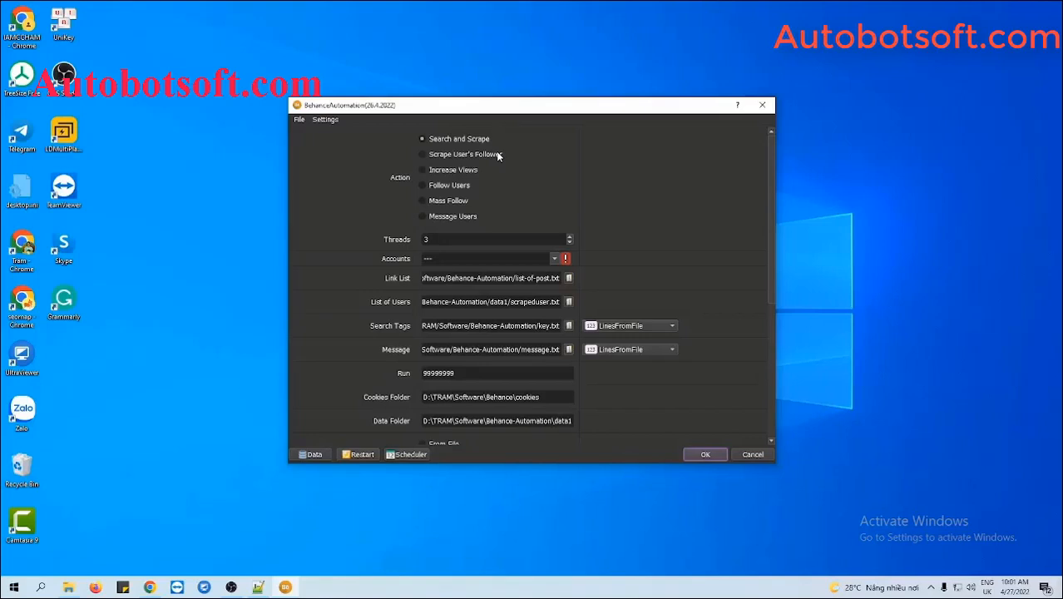
Choose Increase Views as the job action and open the Data Manager on the Email table.
click(423, 170)
click(312, 454)
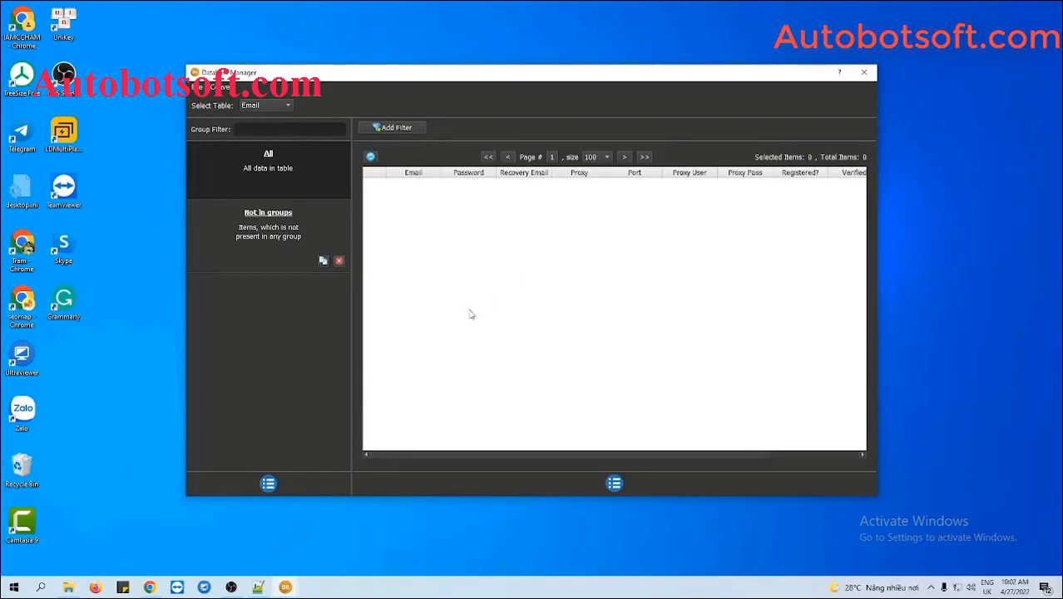
Add an account group named 'Tutorial' and select it.
click(268, 483)
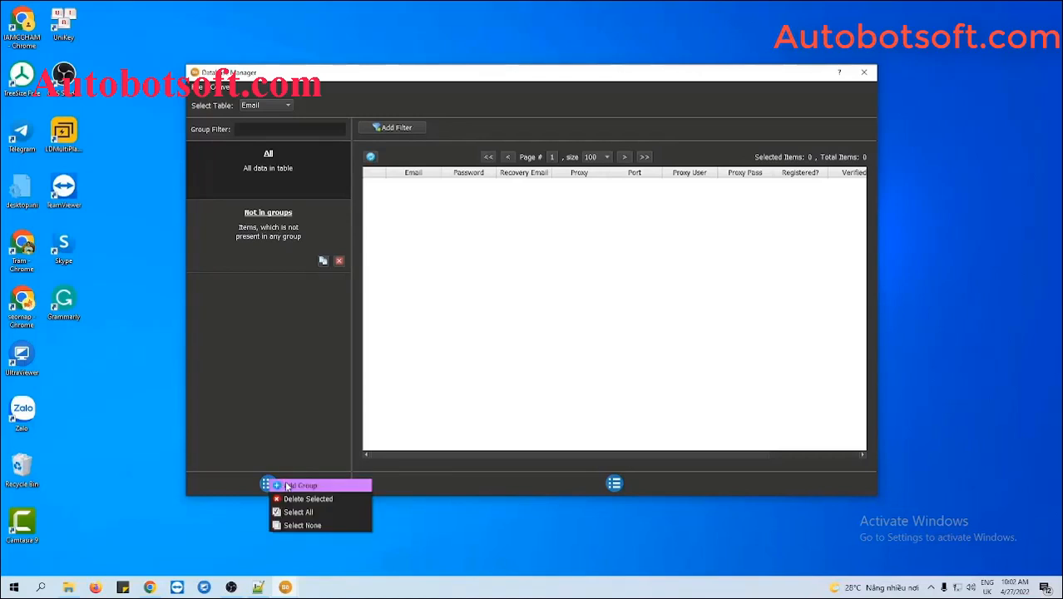
click(291, 485)
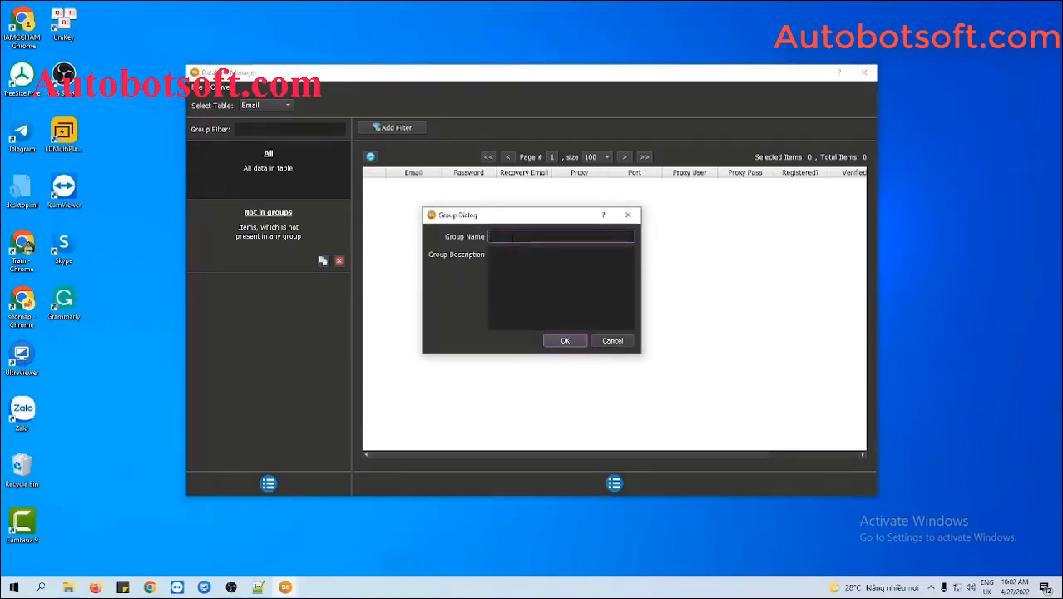
text(Tutorial)
click(558, 340)
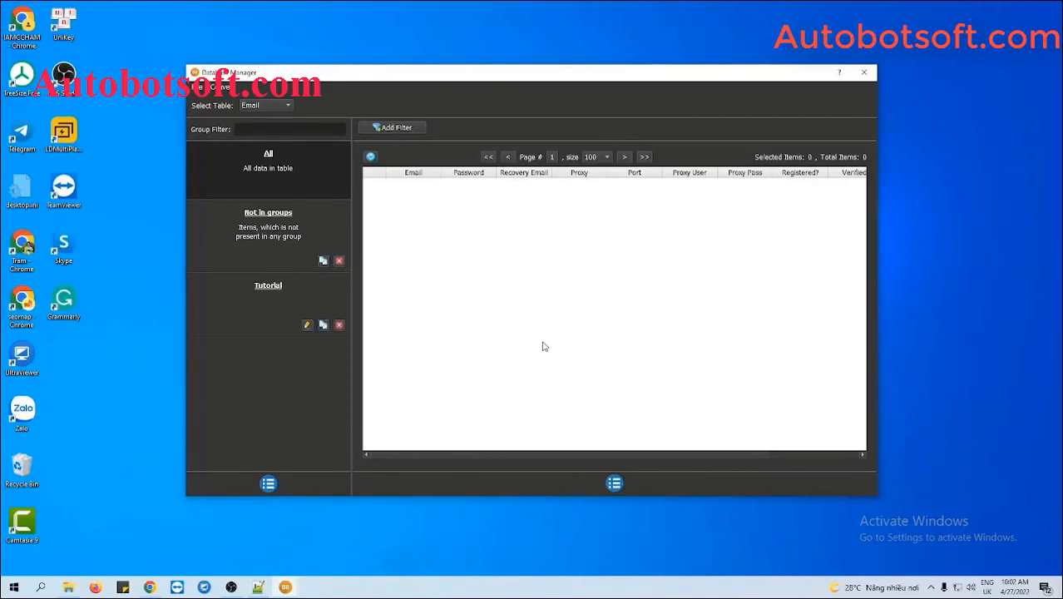
click(280, 296)
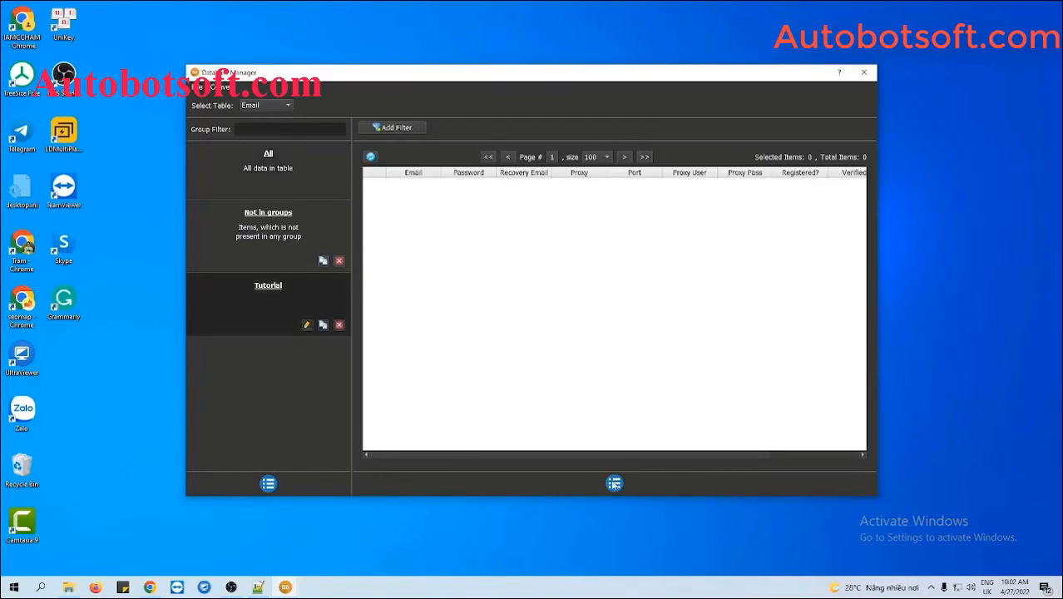
click(614, 483)
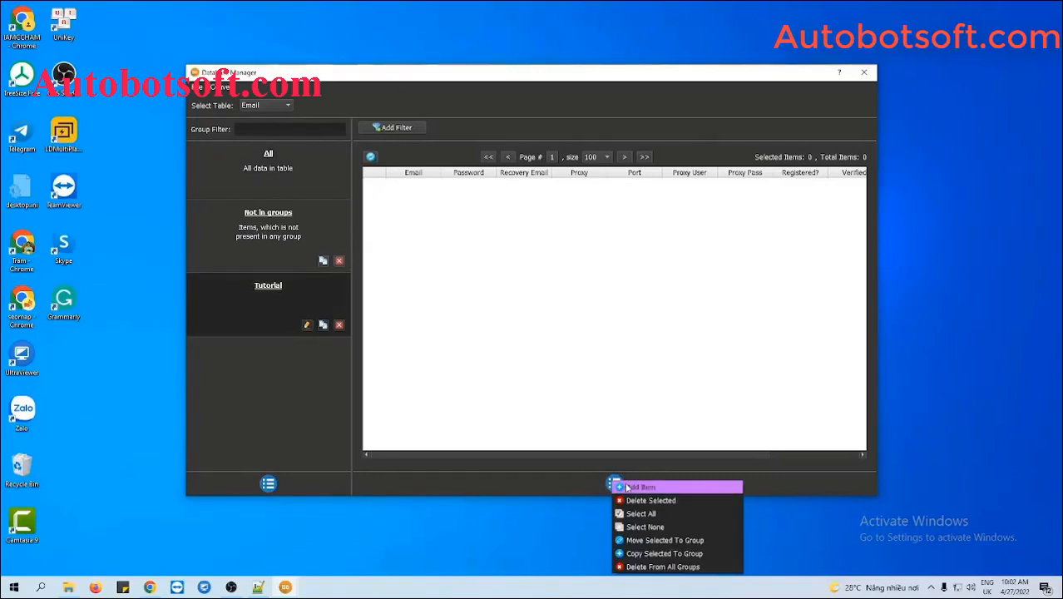
Add a new account to the group, entering its email, password and recovery email.
click(621, 486)
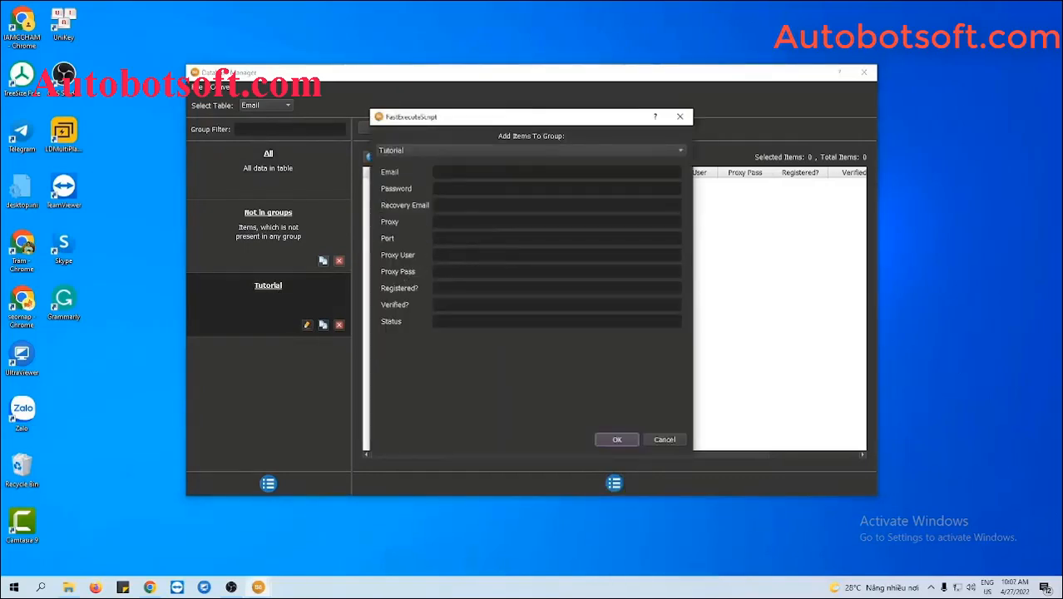
click(463, 173)
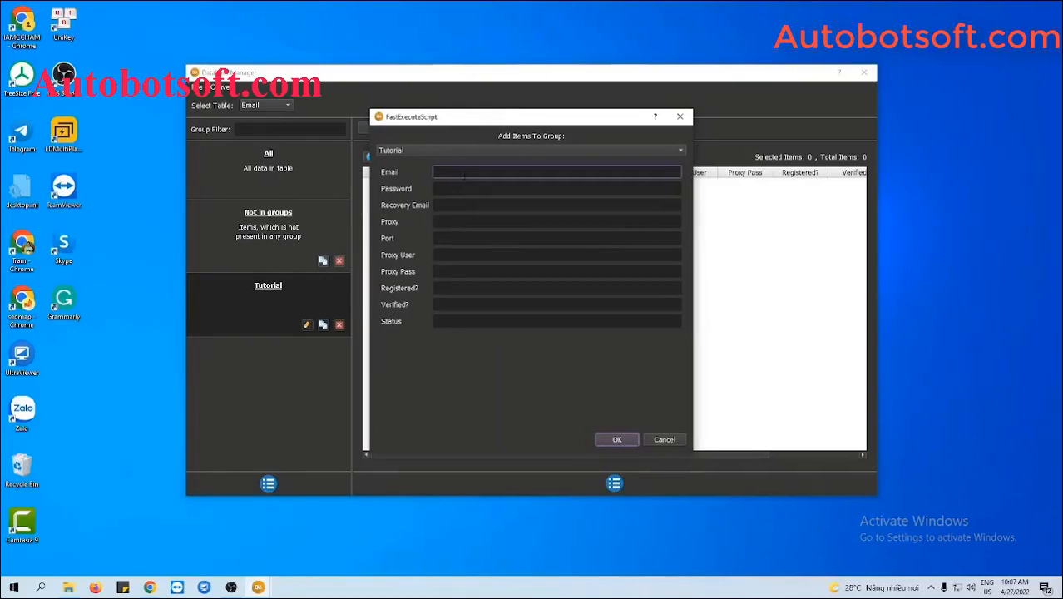
click(496, 189)
text(123)
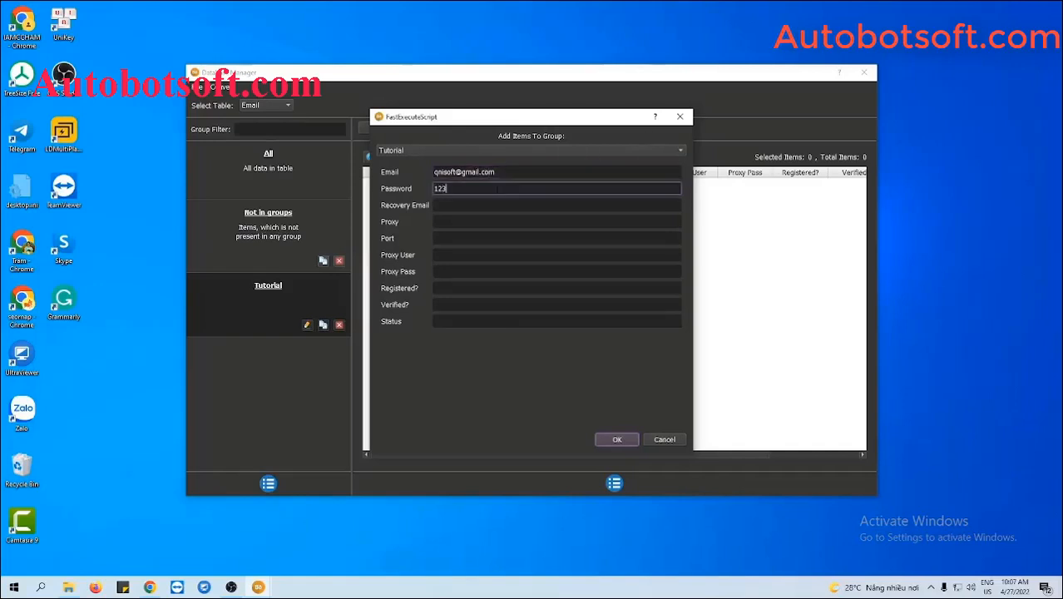
text(45678)
click(478, 202)
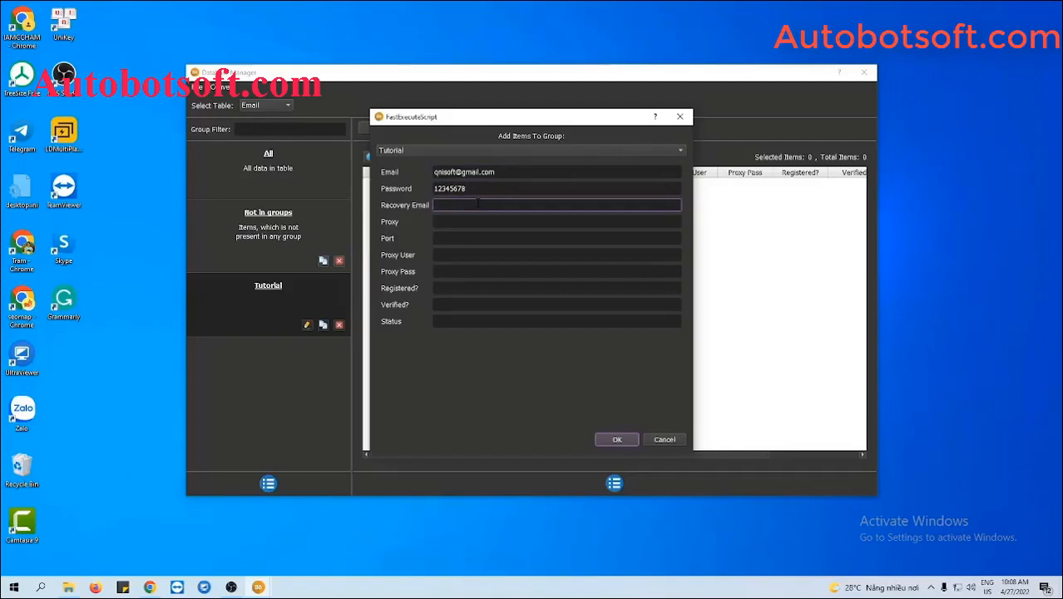
Give the account proxy 116.105.131.74 with port 3138 and save it.
key(Tab)
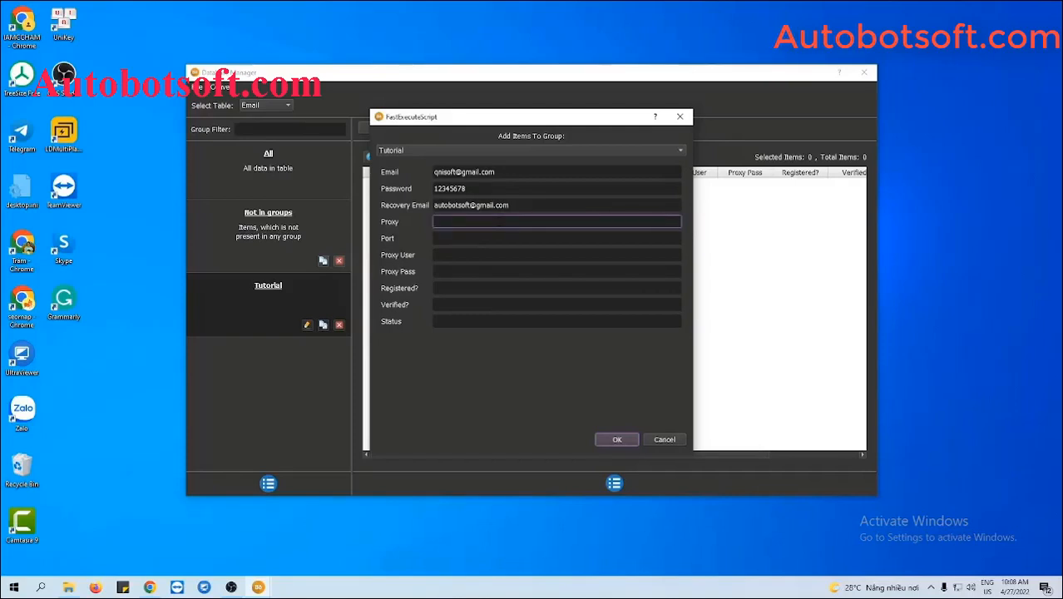
text(116.105.131.74)
key(Tab)
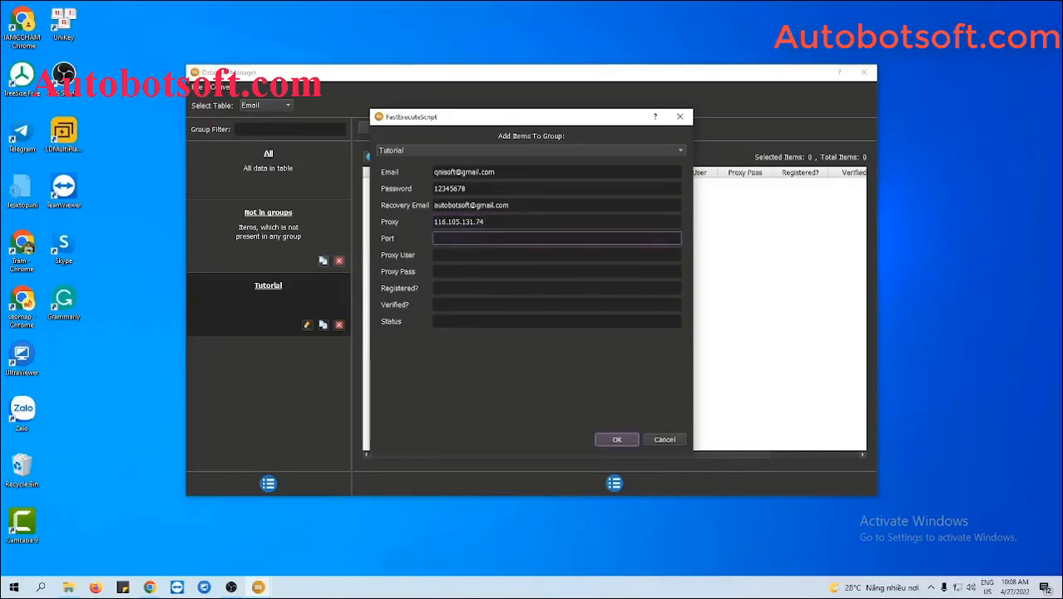
text(3138)
click(484, 255)
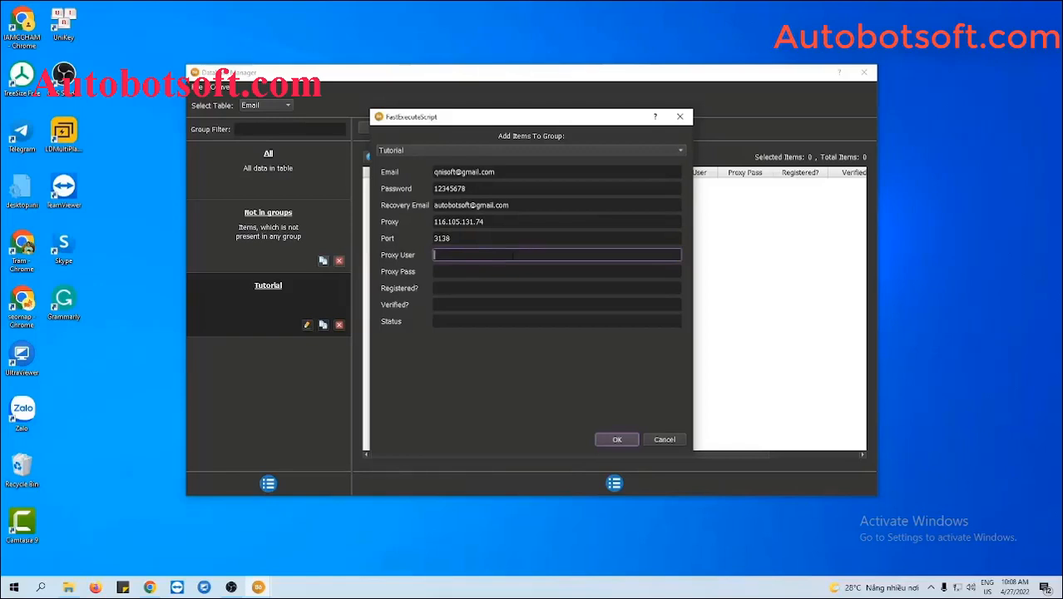
click(616, 439)
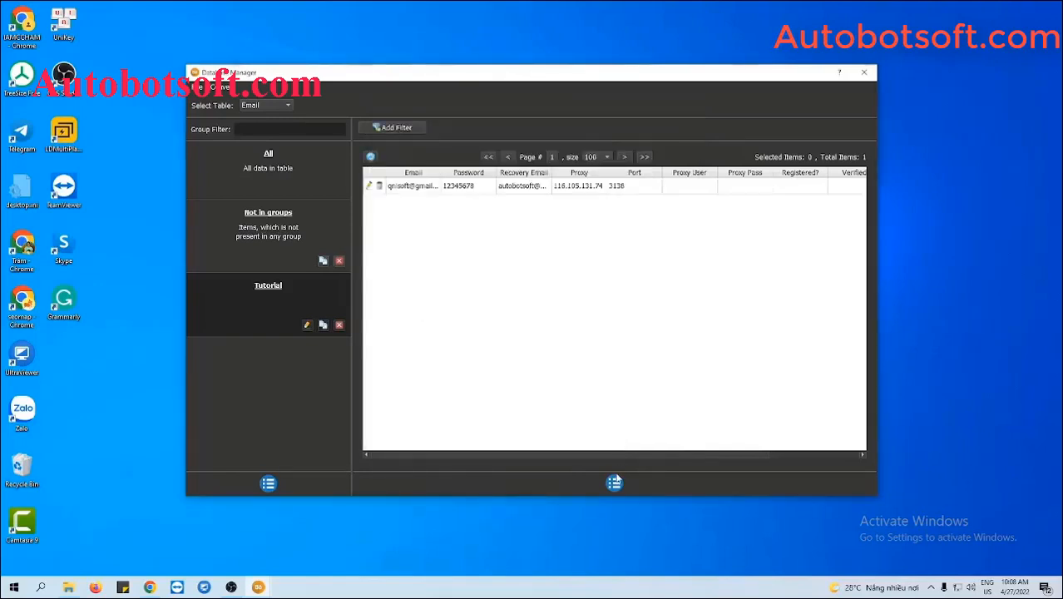
Create an empty accounts.txt in the Behance-Automation folder and open it in Notepad++.
click(614, 482)
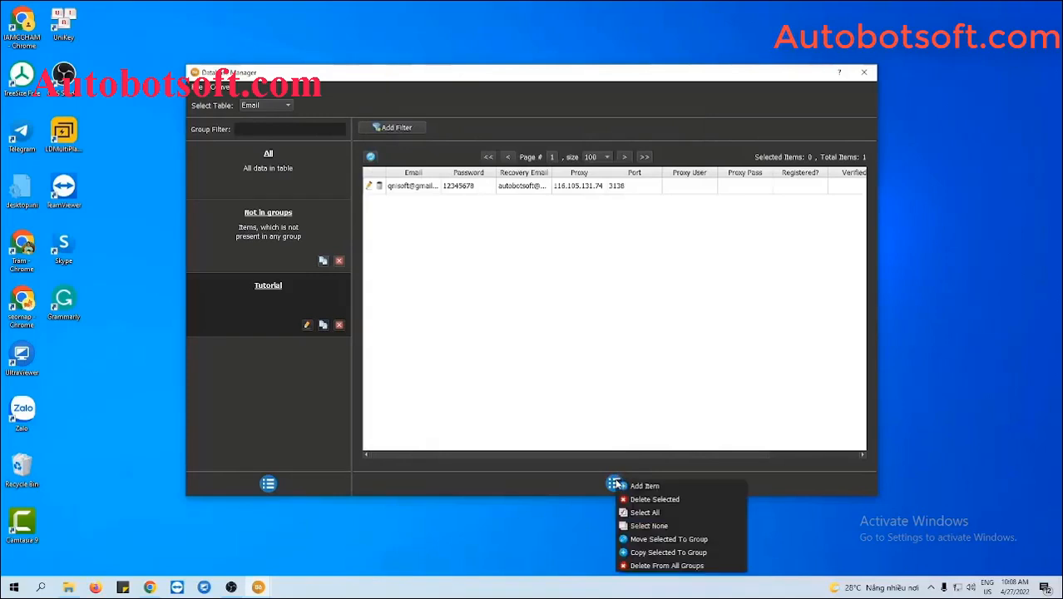
click(620, 349)
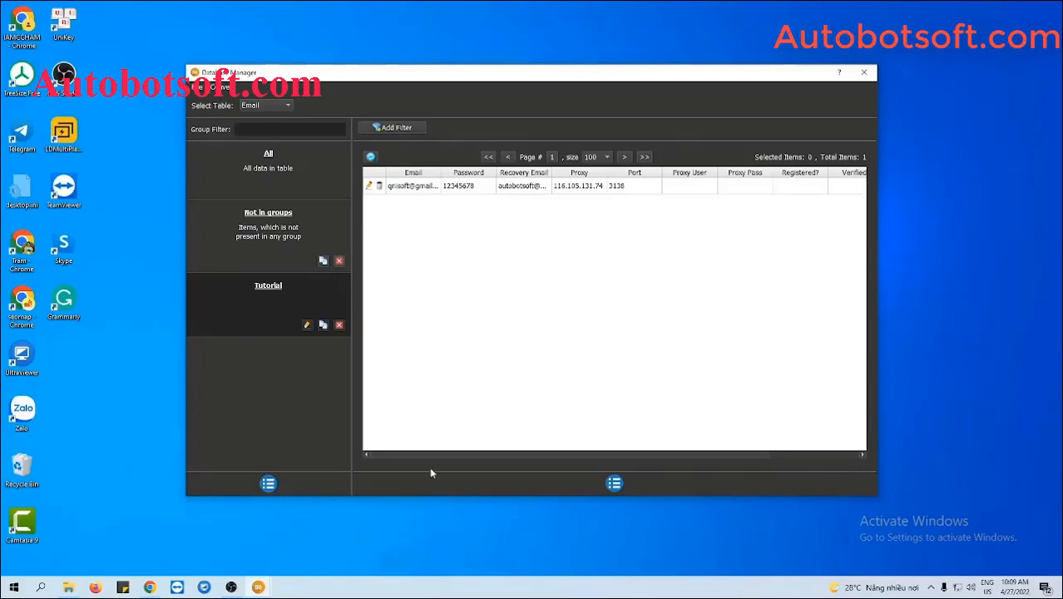
click(67, 586)
right_click(140, 382)
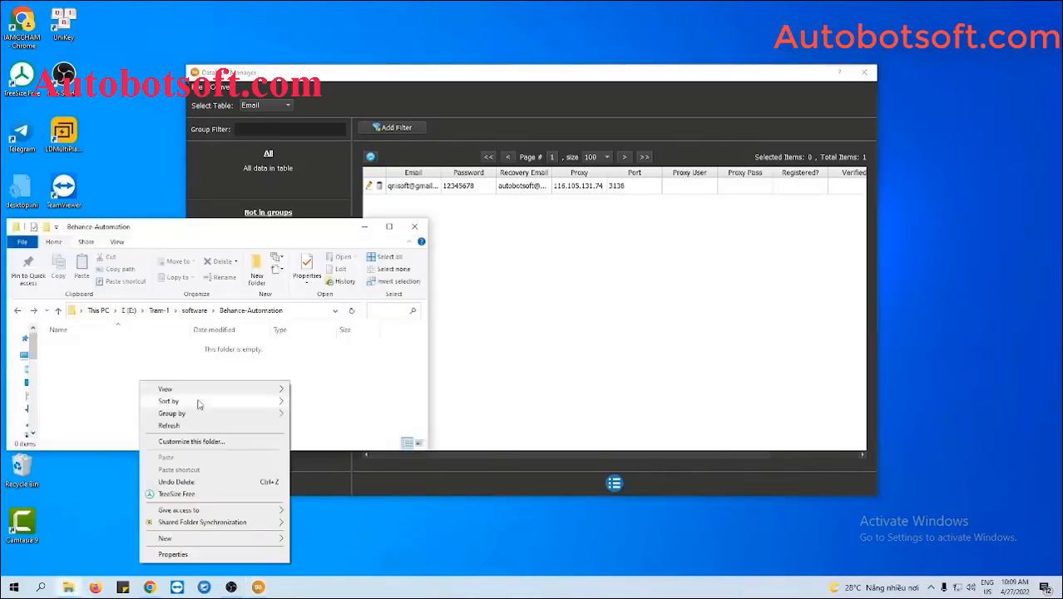
mouse_move(193, 540)
click(322, 510)
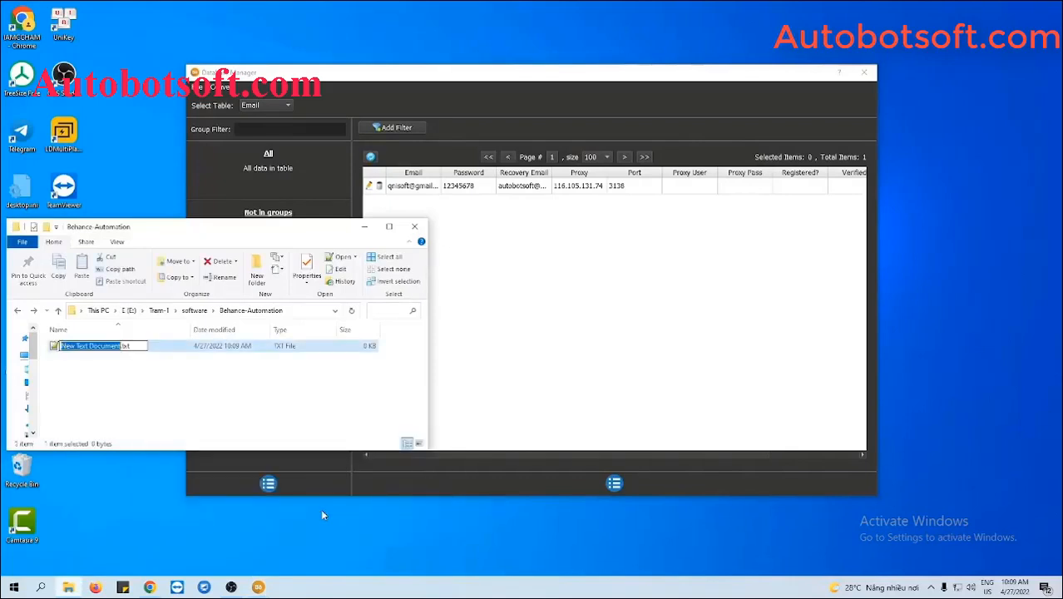
text(accounts)
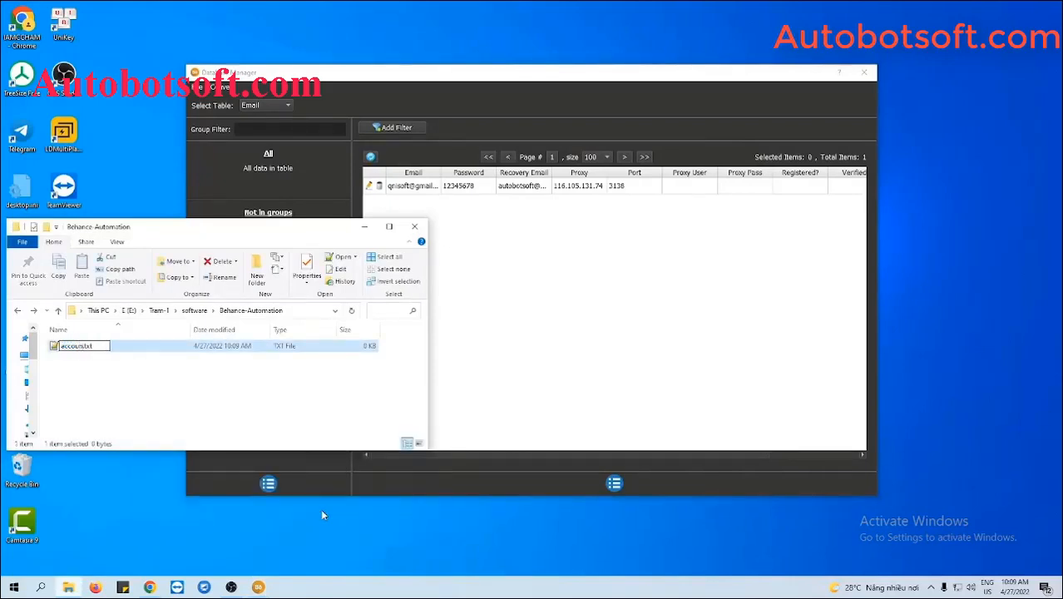
key(Return)
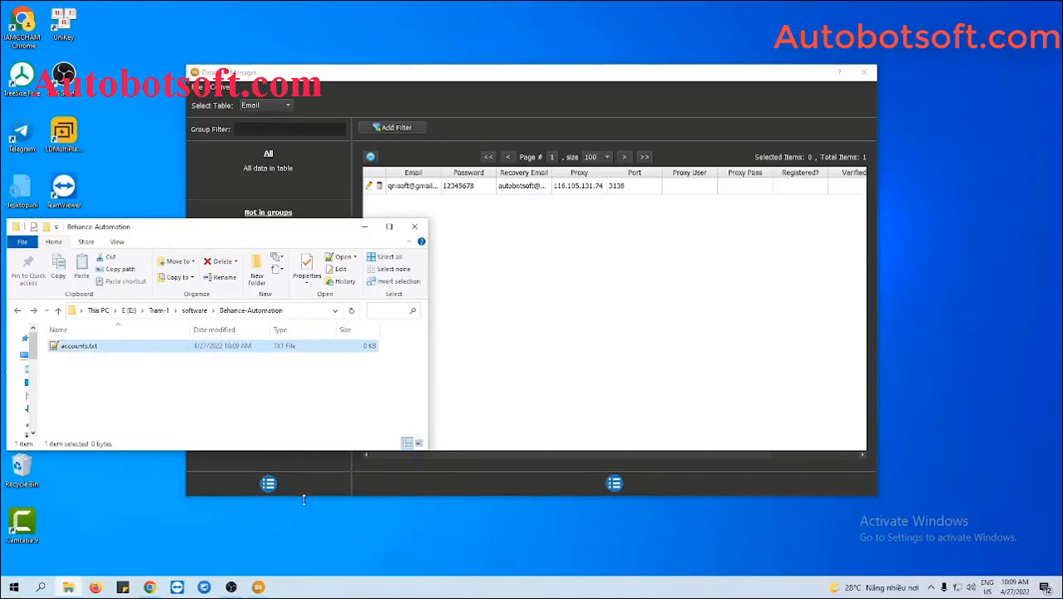
double_click(149, 346)
click(333, 236)
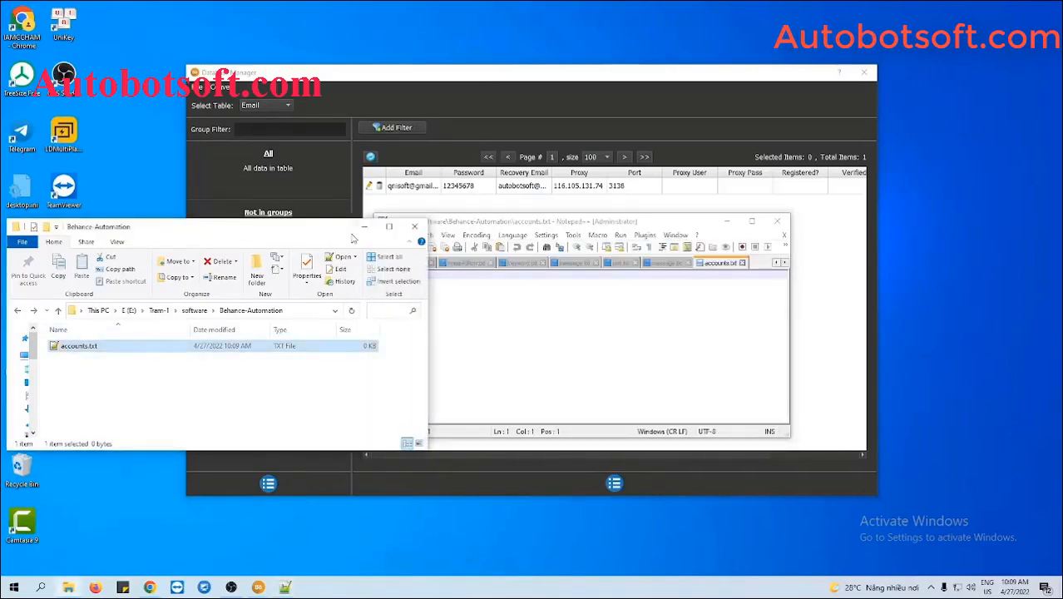
Write the account line (email, password, recovery email, proxy 116.105.131.74:3138) and save accounts.txt.
click(364, 226)
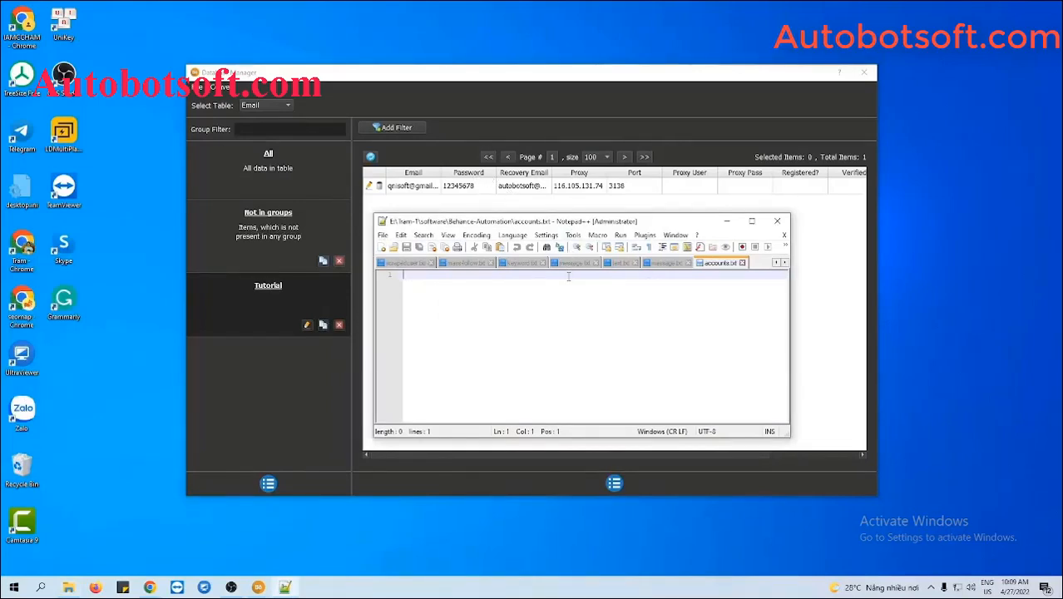
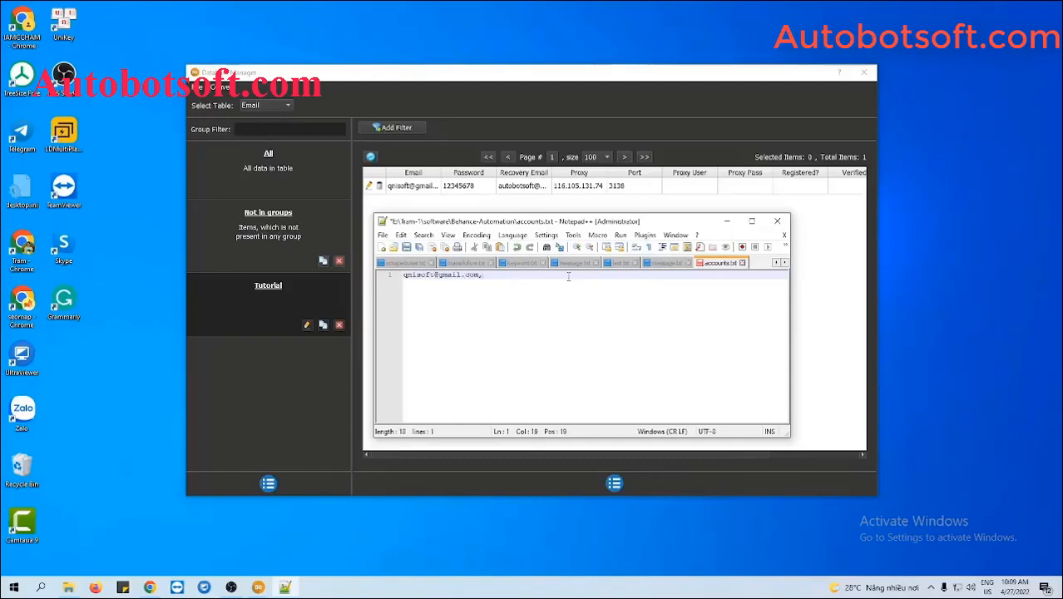
text(12345678)
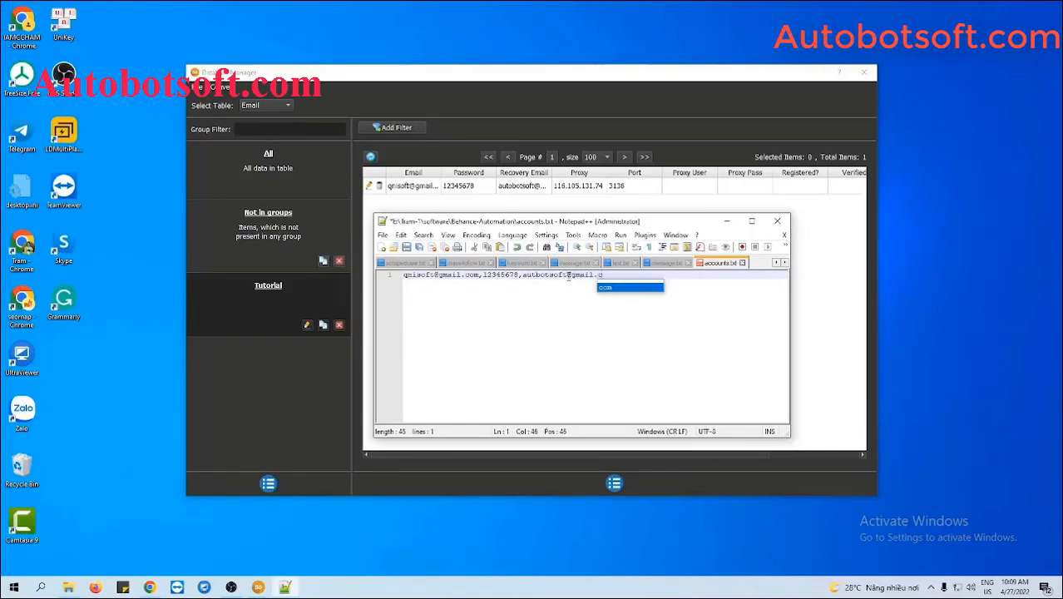
text(,)
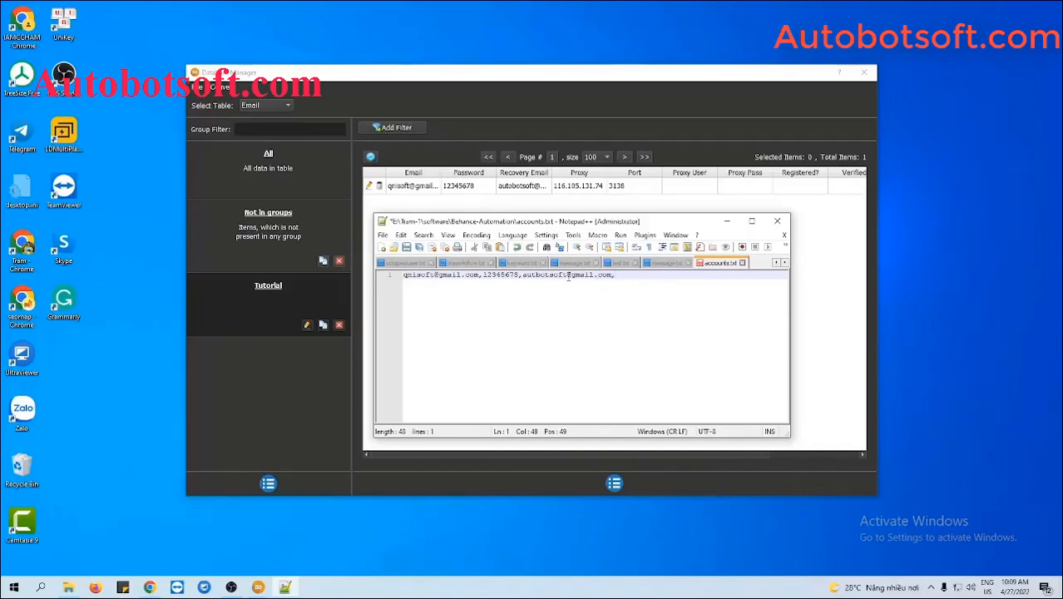
text(116.105.131.74)
text(3138)
key(Return)
key(Return)
key(Return)
key(Return)
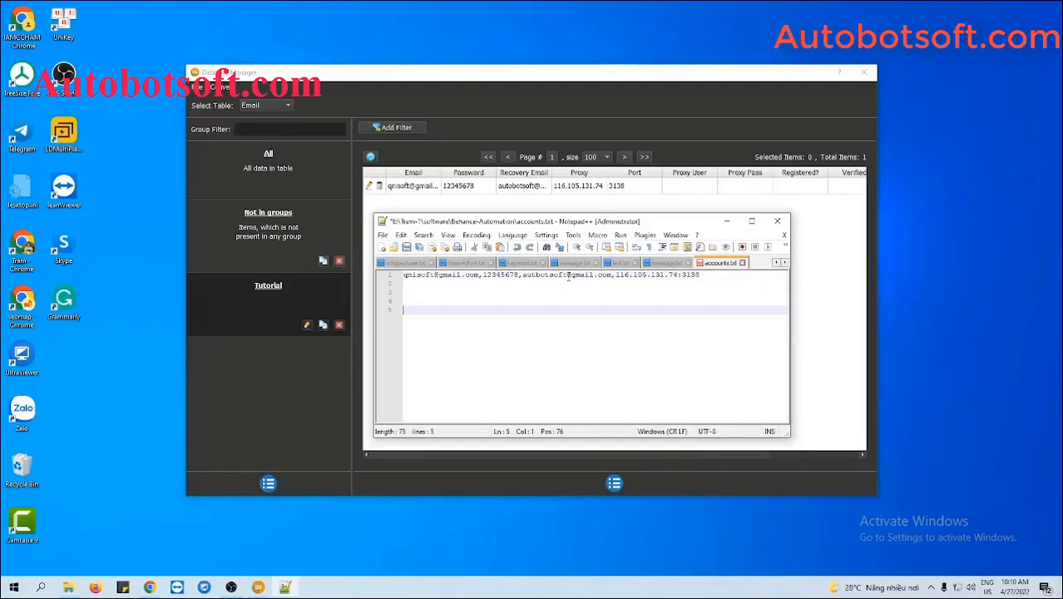
key(BackSpace)
key(BackSpace)
key(BackSpace)
key(BackSpace)
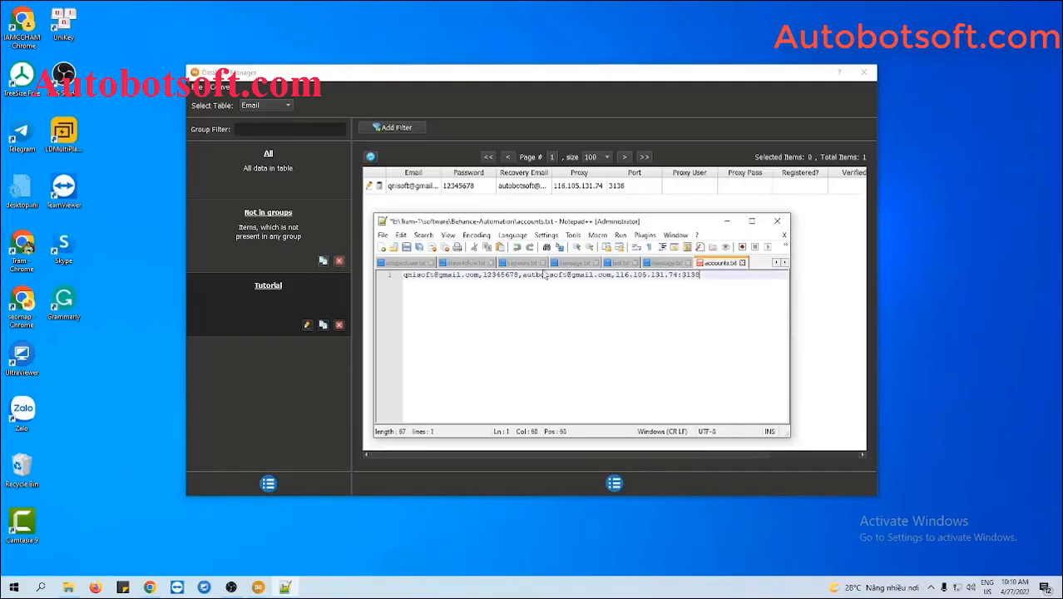
click(408, 246)
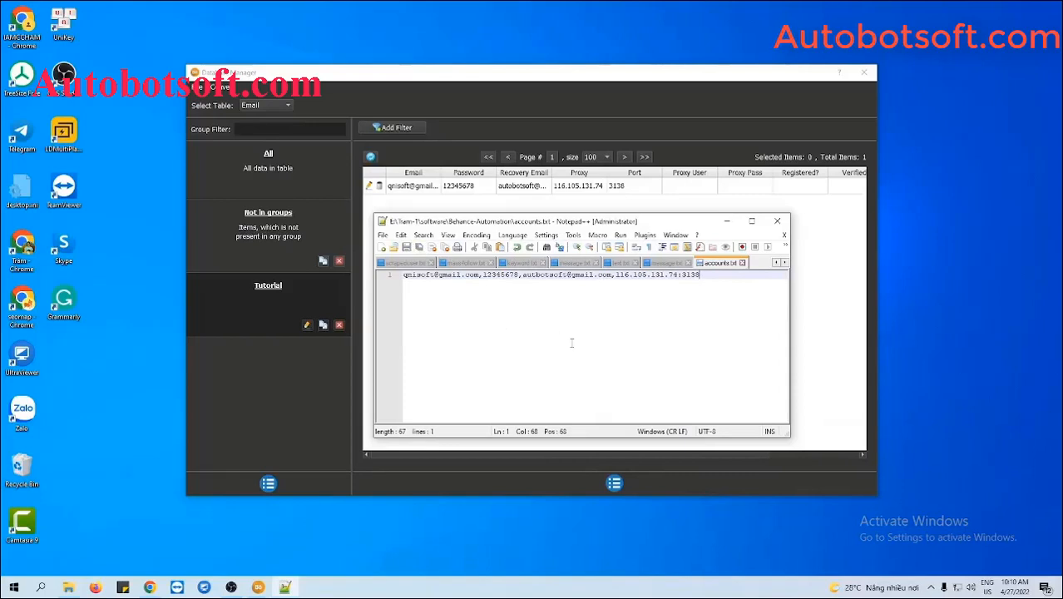
click(727, 223)
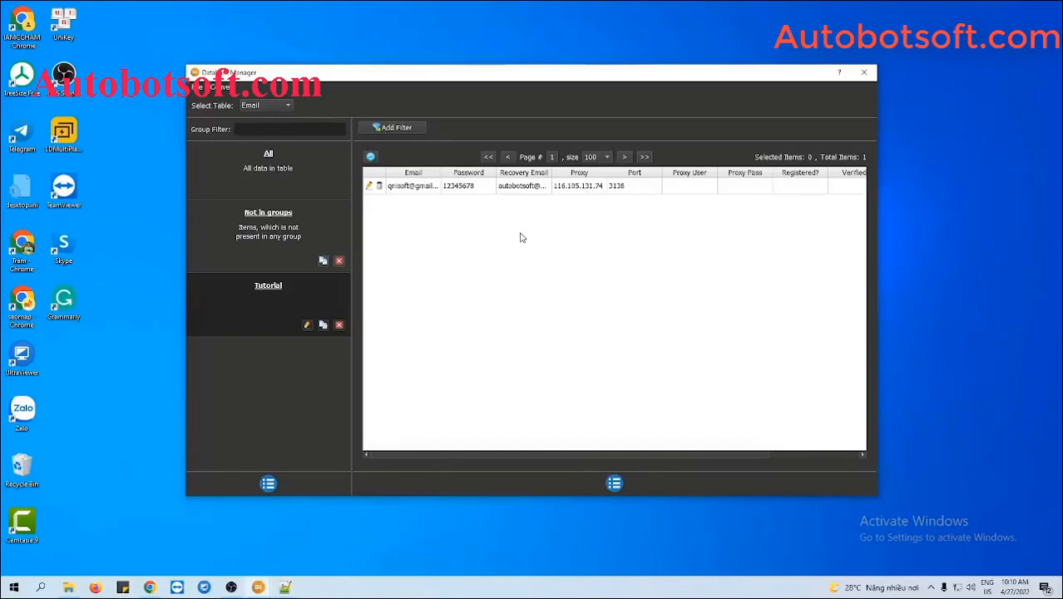
Import accounts.txt through File > Import Csv, creating a new Csv group.
click(233, 88)
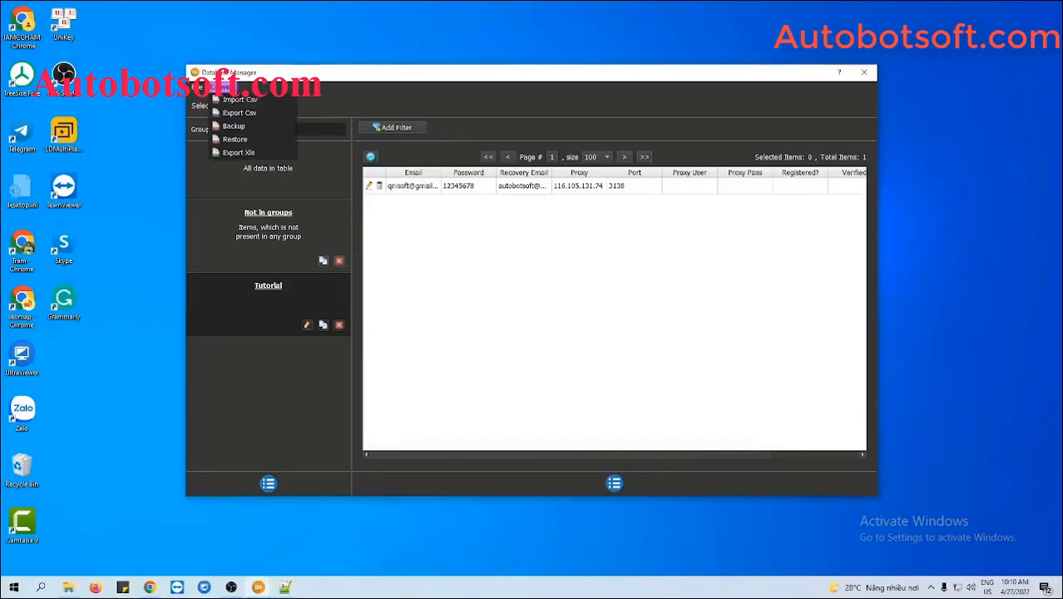
click(241, 100)
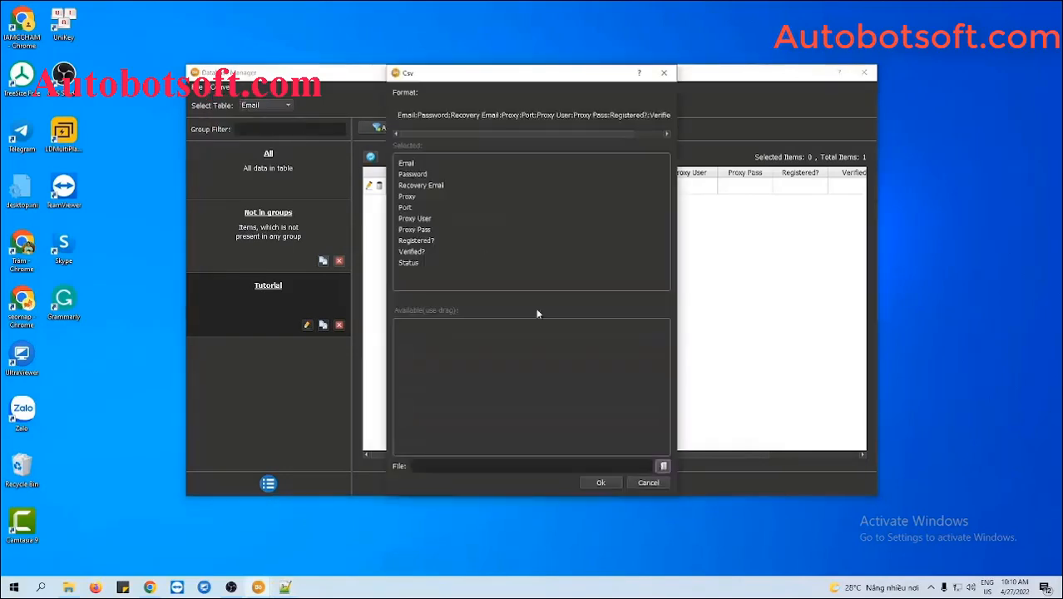
click(662, 466)
click(565, 166)
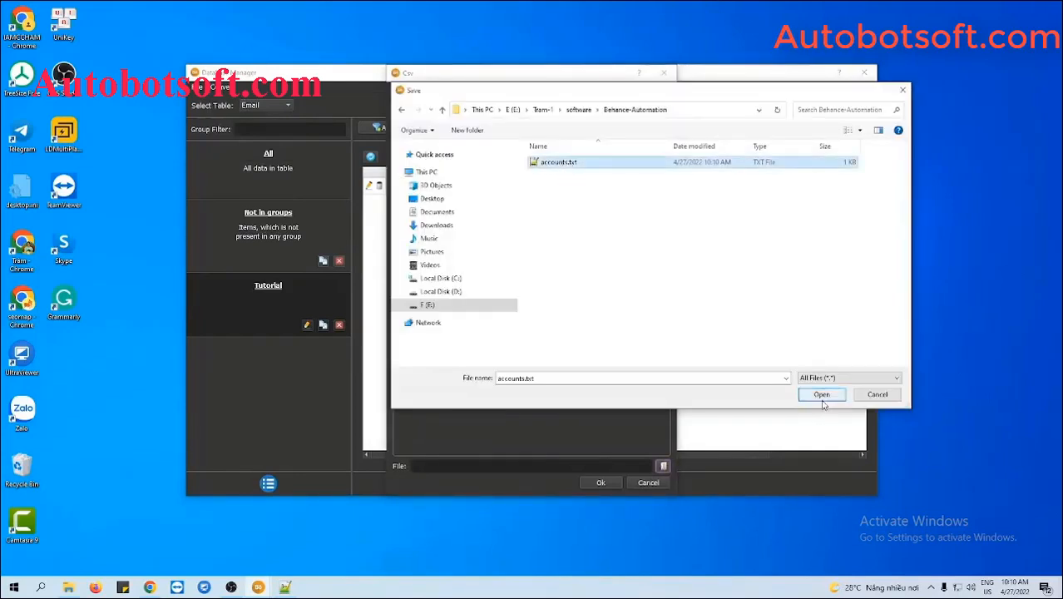
click(821, 398)
click(610, 483)
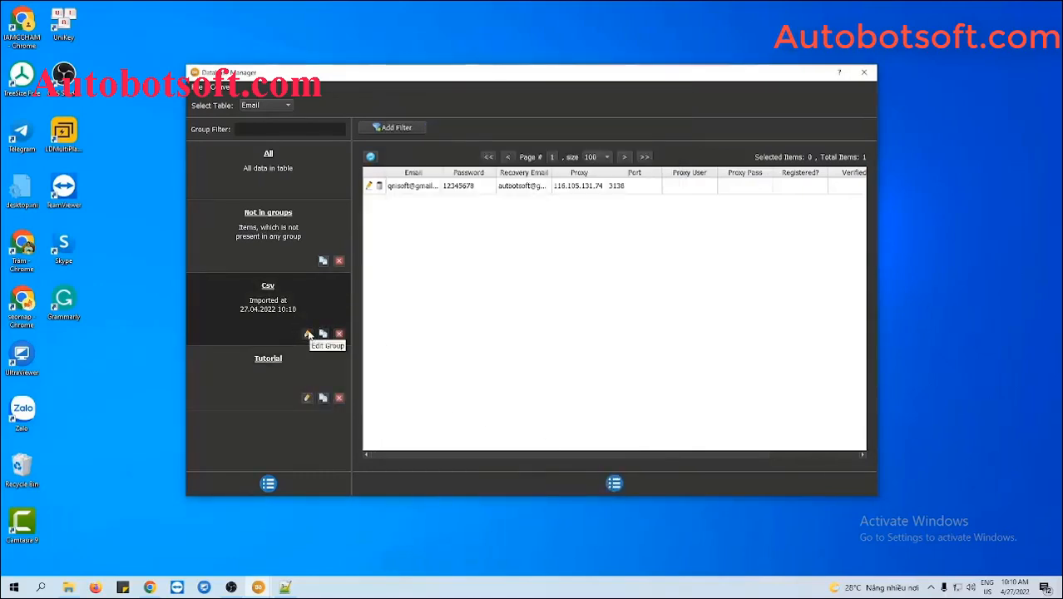
Rename the Csv group to 'Tutorial 2' and close the Data Manager.
click(307, 333)
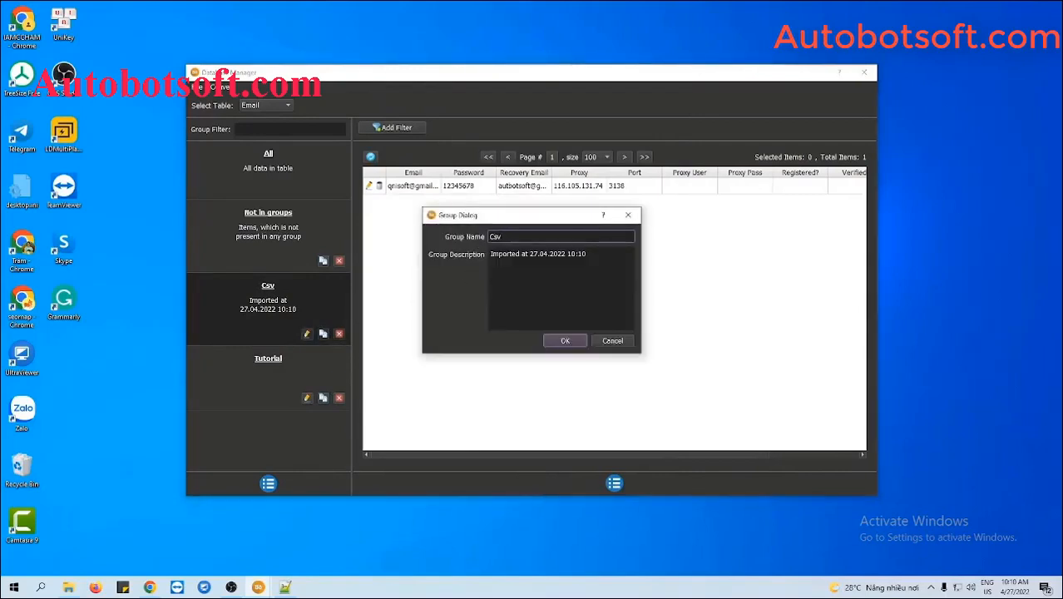
double_click(491, 237)
text(Tutorial 2)
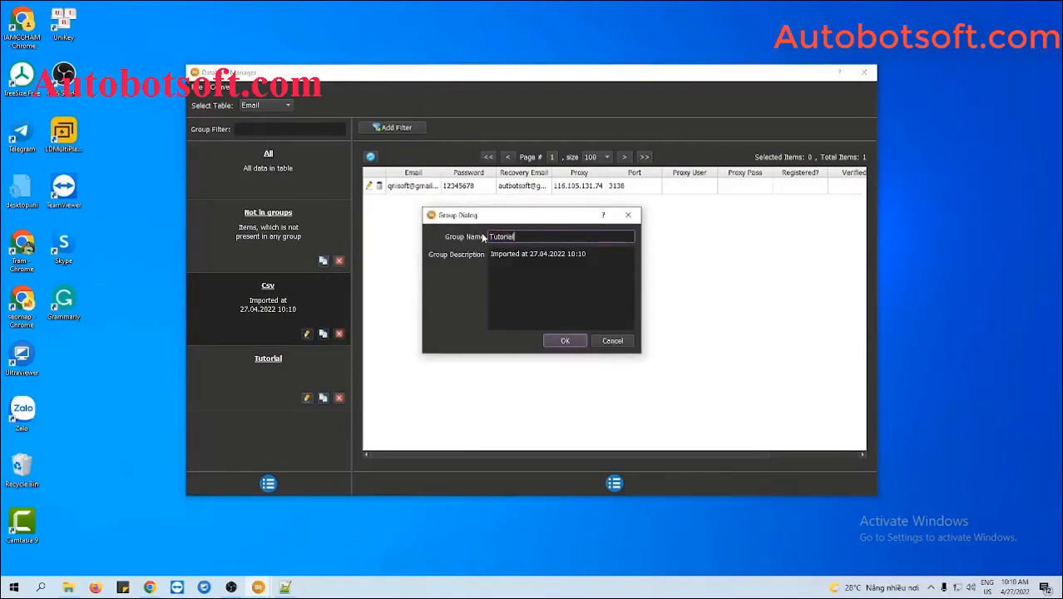
click(564, 341)
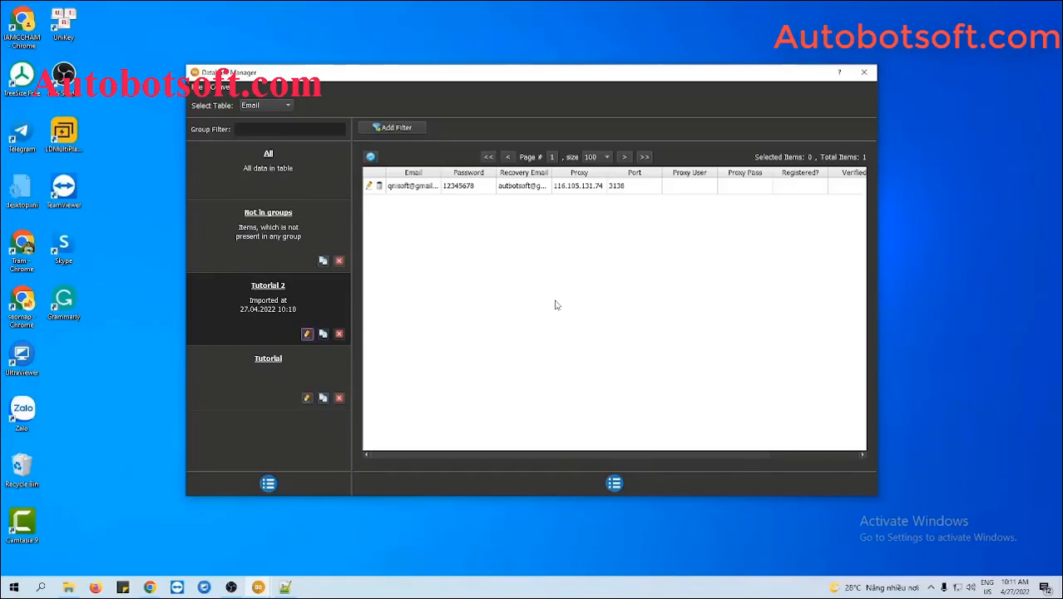
click(864, 74)
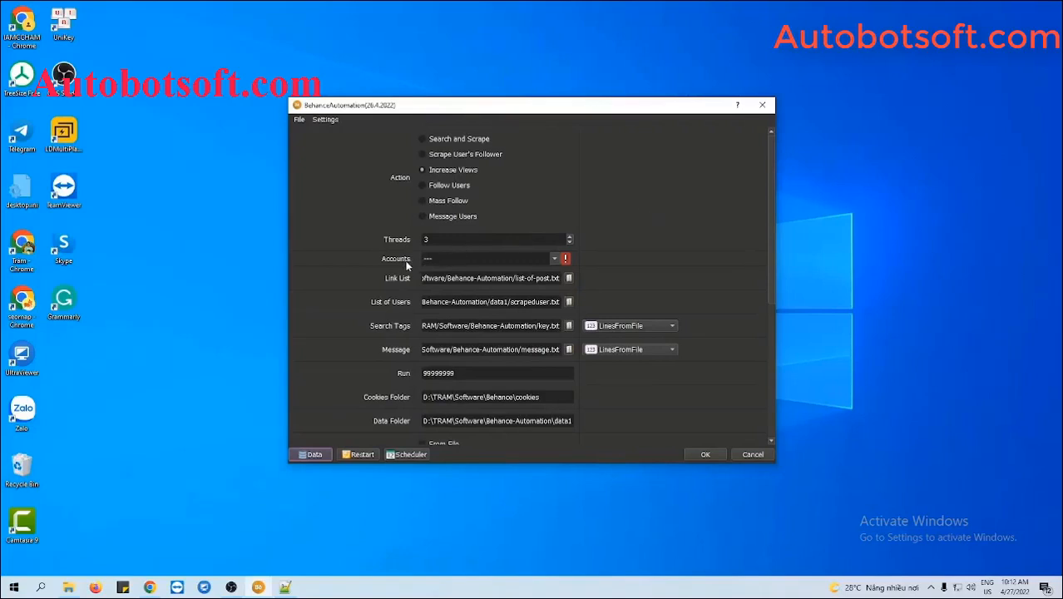
Select the Tutorial group as the job's accounts.
click(555, 259)
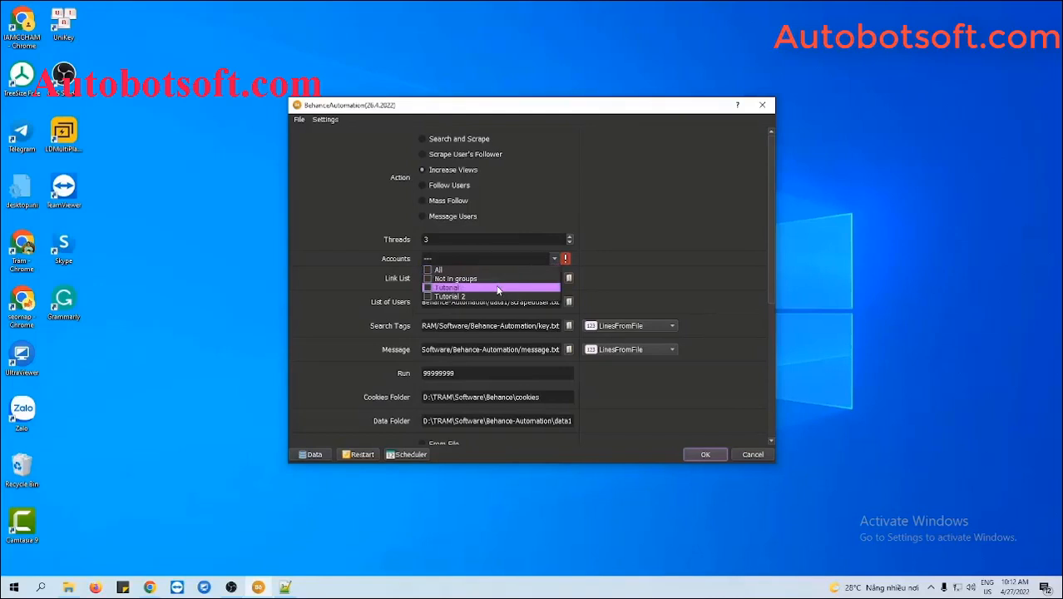
click(427, 289)
click(613, 284)
Change the Run count from 99999999 to 1000.
scroll(717, 299, down, 3)
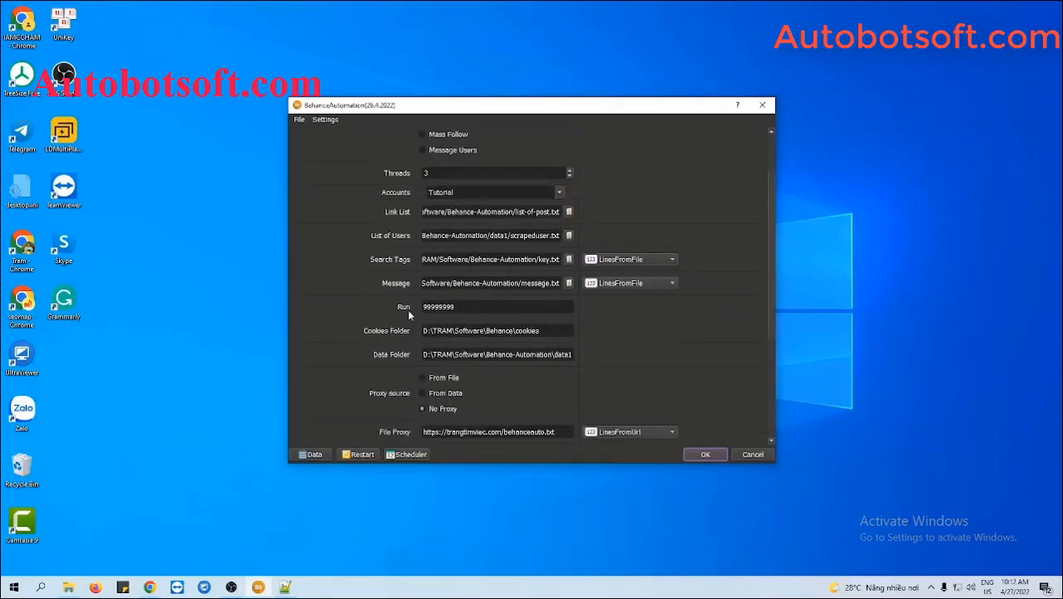
click(463, 309)
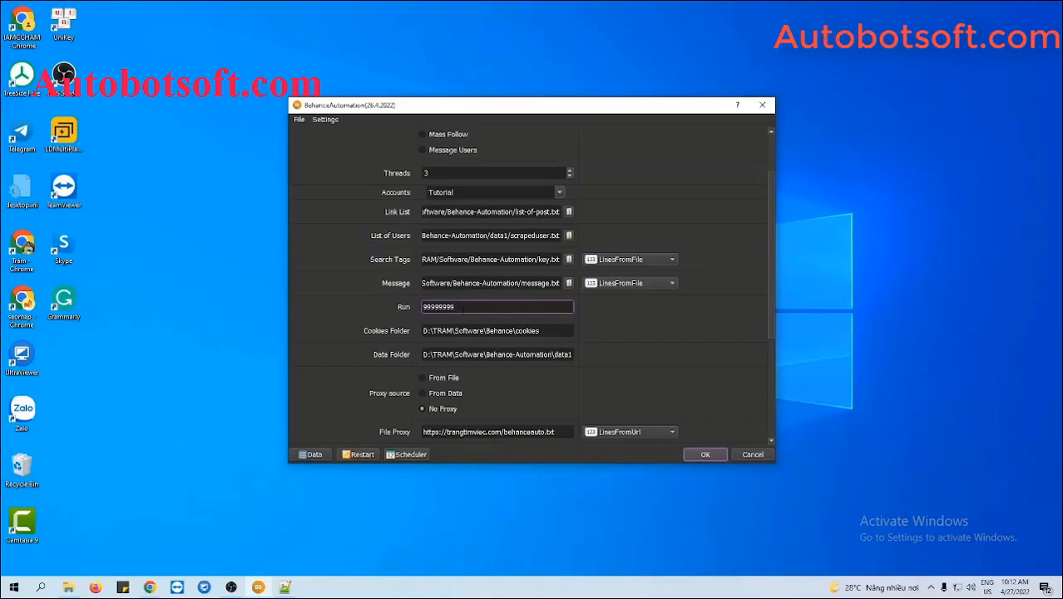
drag(454, 306, 421, 307)
text(1000)
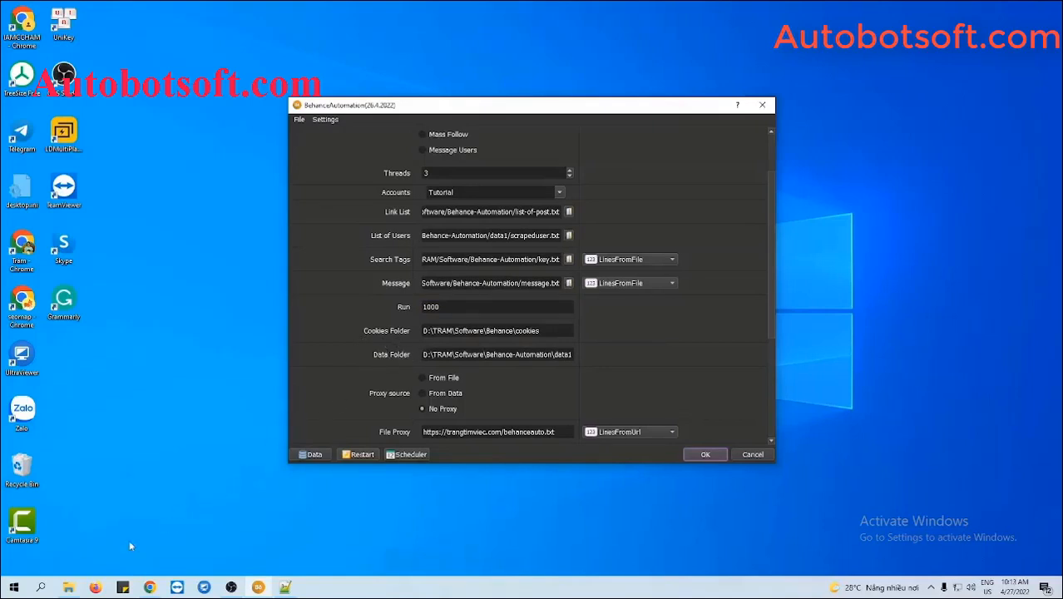
Create a cookies folder in Behance-Automation and set its path as the Cookies Folder.
click(69, 585)
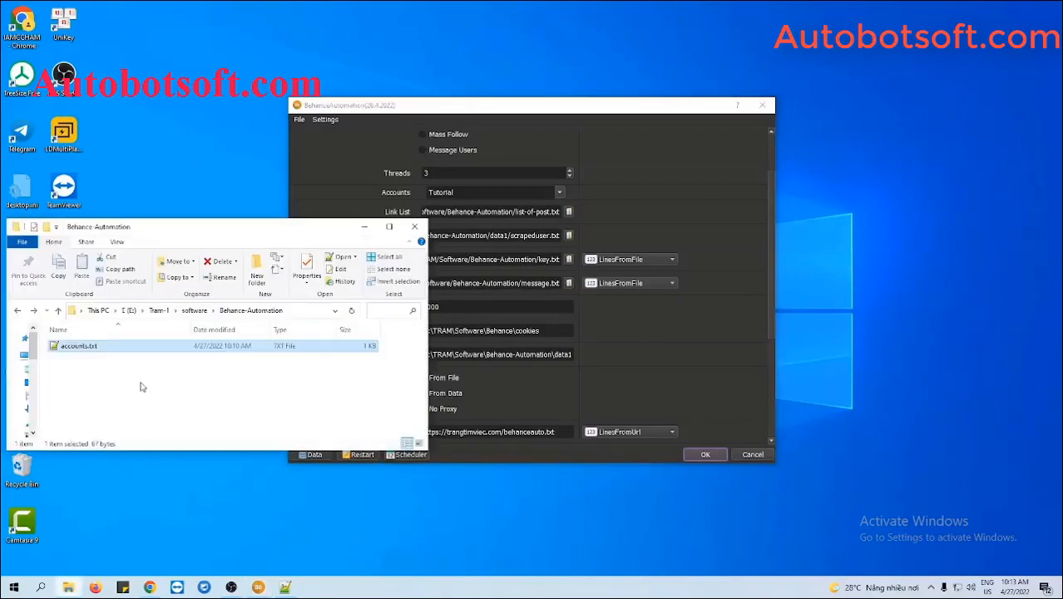
right_click(143, 369)
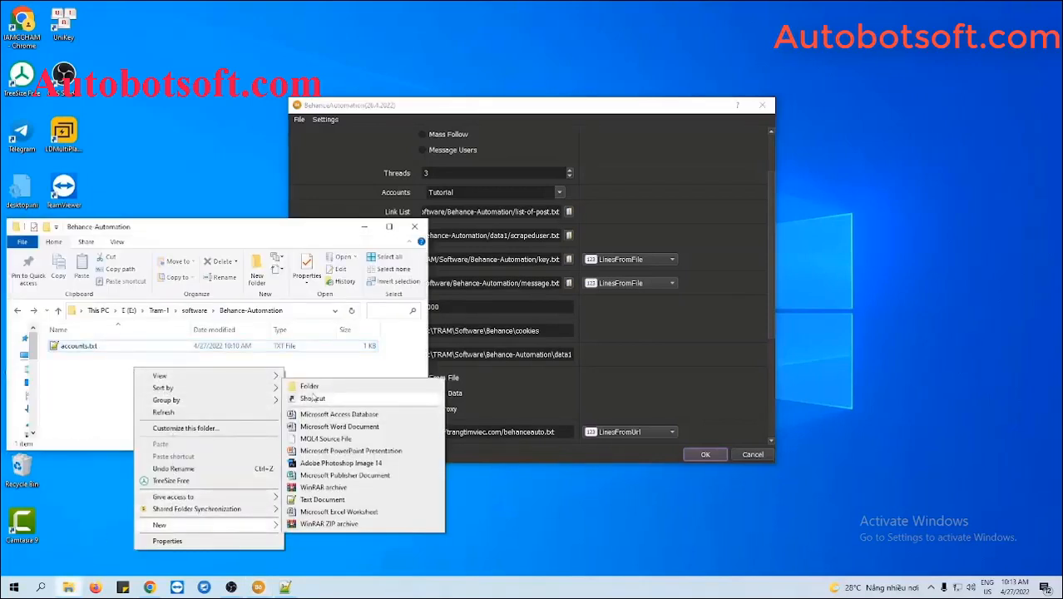
click(313, 391)
text(cook)
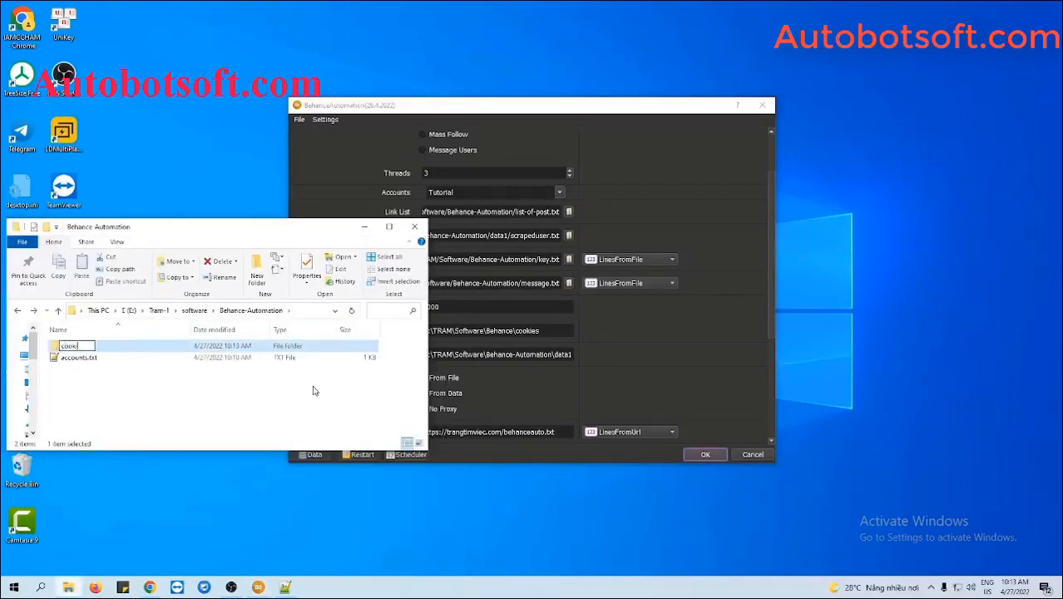
text(ies)
key(Return)
double_click(172, 348)
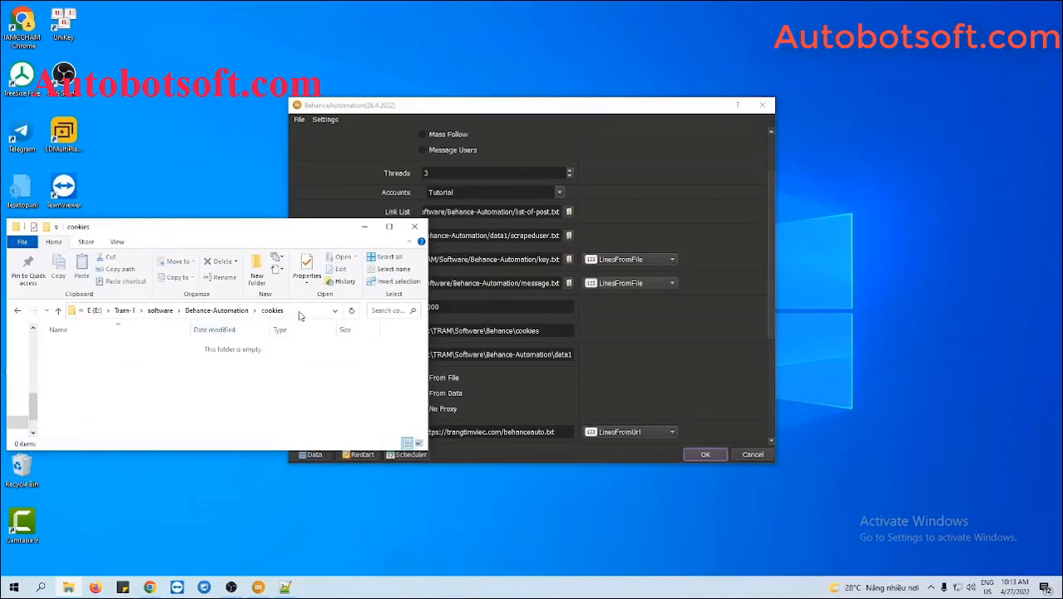
click(300, 312)
key(ctrl+c)
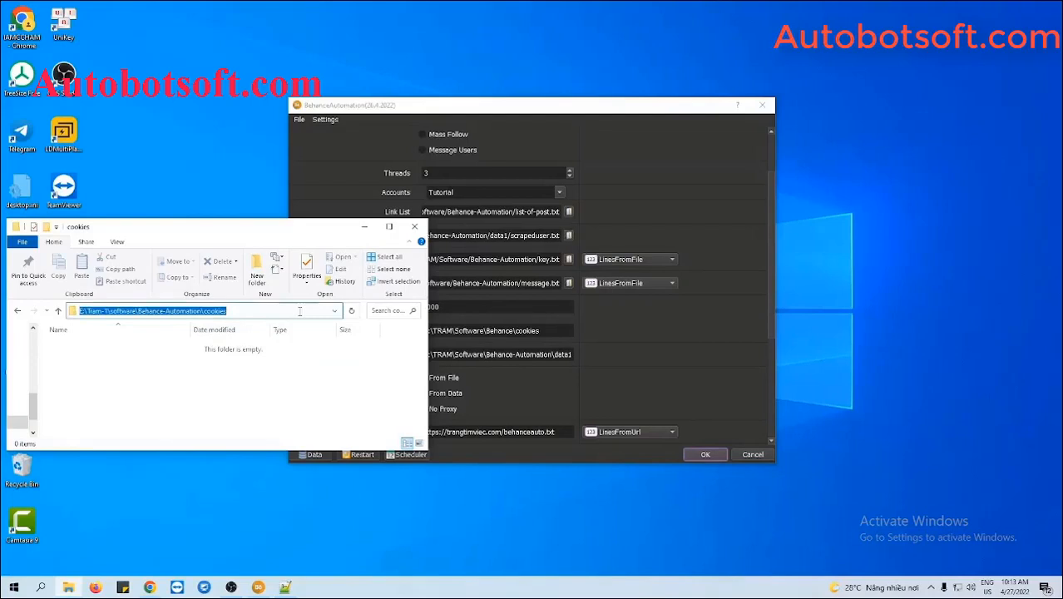
click(618, 348)
drag(550, 335, 423, 332)
key(ctrl+v)
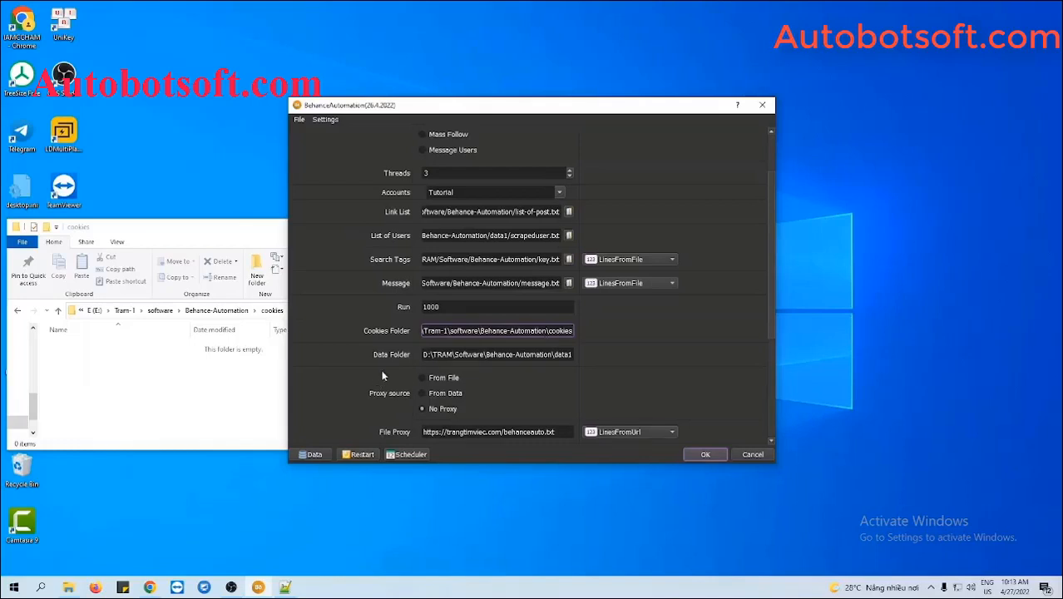
Create a data folder beside it and set its path as the Data Folder.
click(19, 311)
right_click(97, 376)
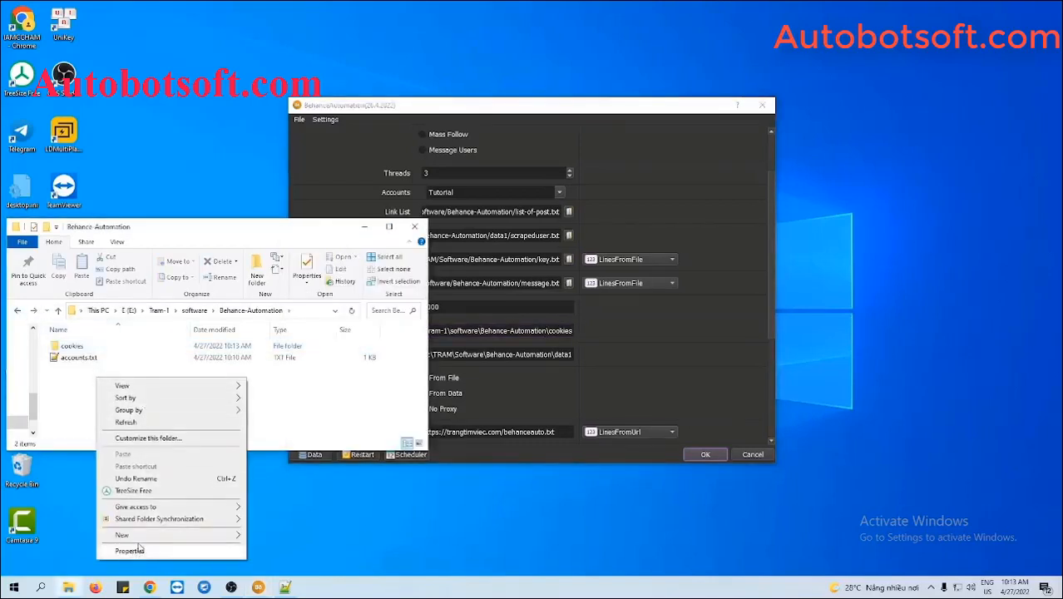
mouse_move(178, 532)
click(273, 397)
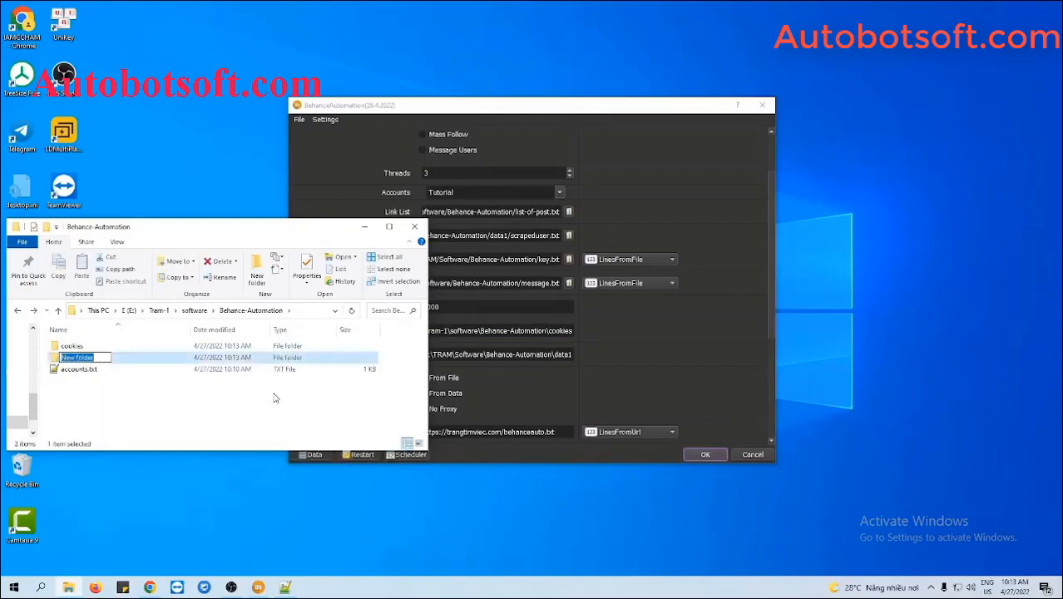
text(data)
key(Return)
double_click(186, 359)
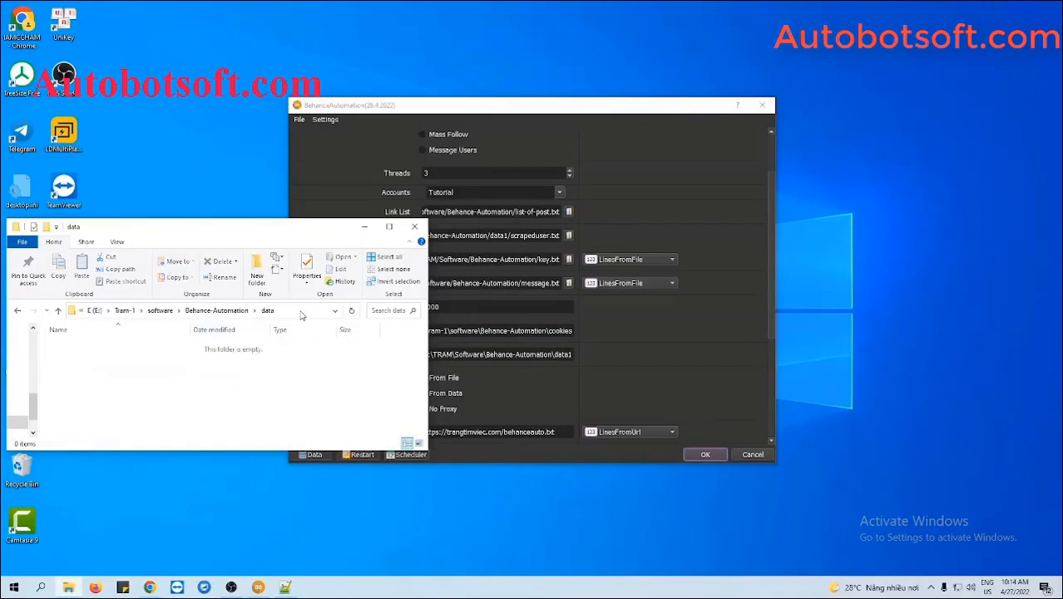
click(301, 314)
key(ctrl+c)
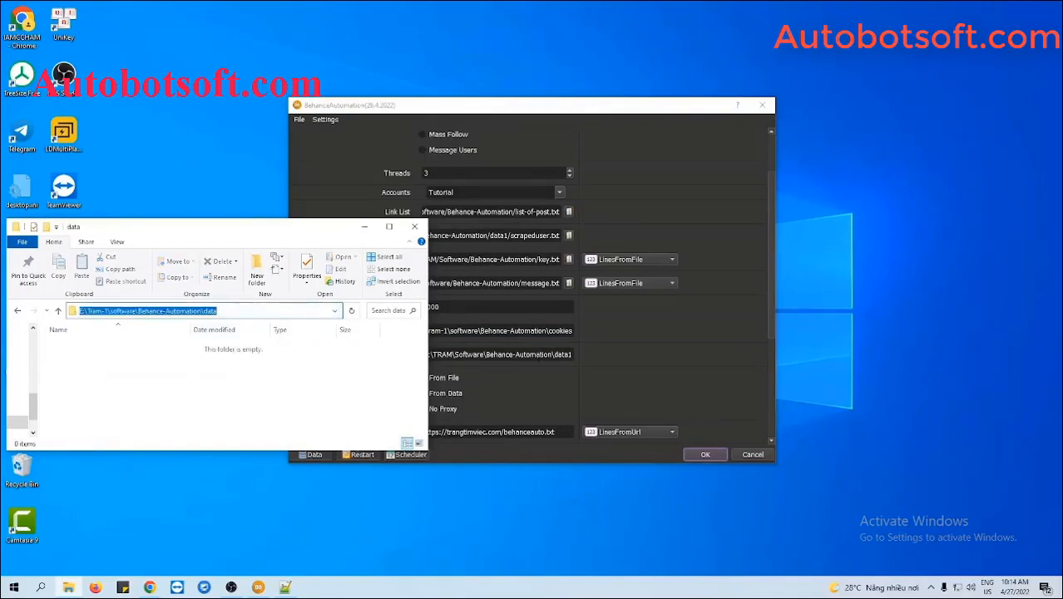
triple_click(538, 354)
key(ctrl+v)
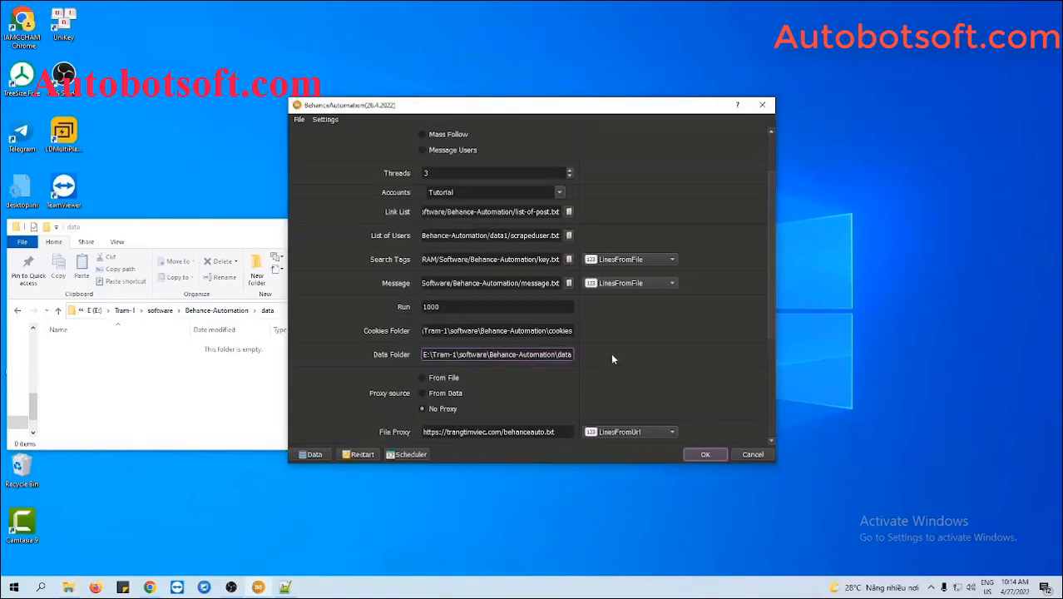
click(214, 243)
click(360, 224)
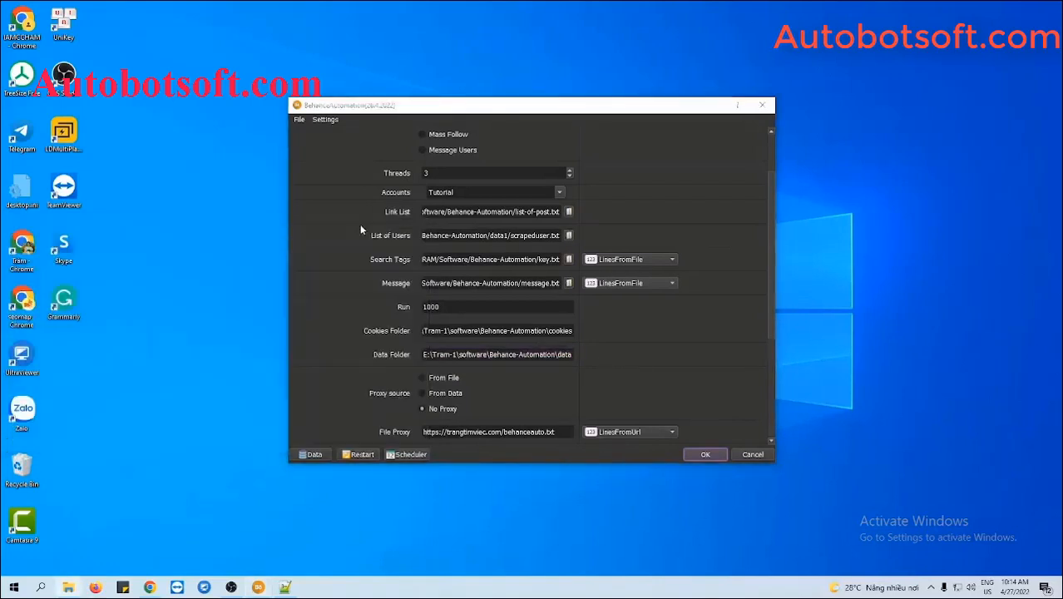
Set Proxy source to From File, clear the proxy URL, and switch File Proxy to LinesFromFile.
scroll(609, 323, down, 2)
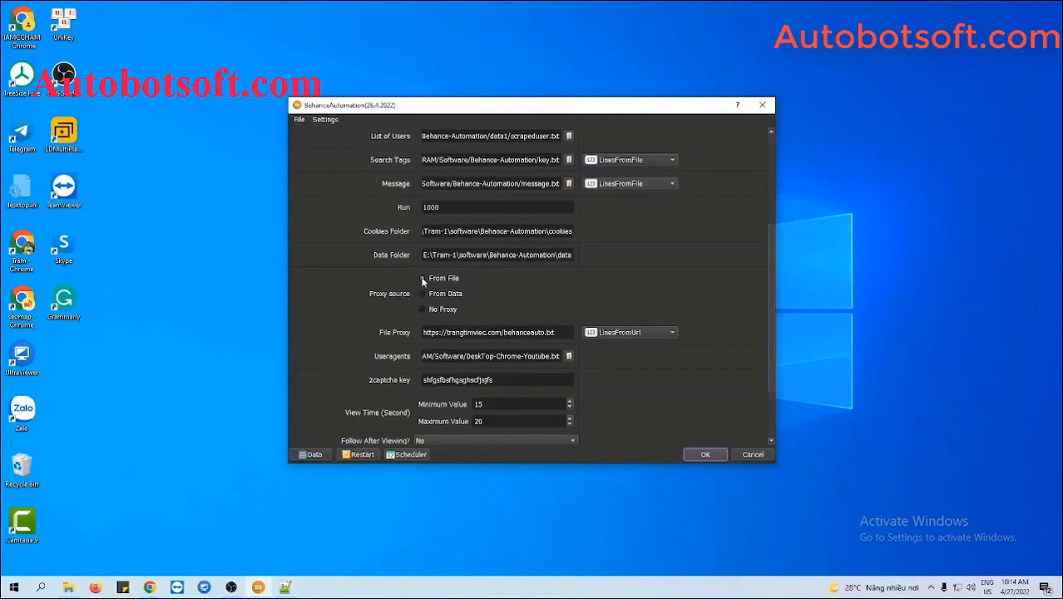
click(423, 280)
click(566, 333)
drag(566, 333, 420, 333)
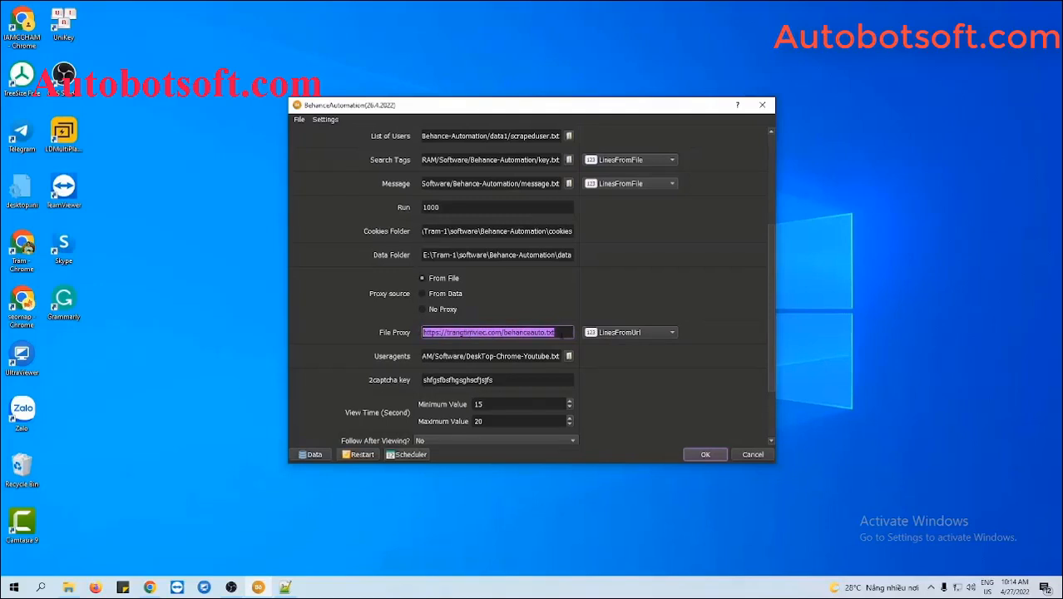
click(624, 333)
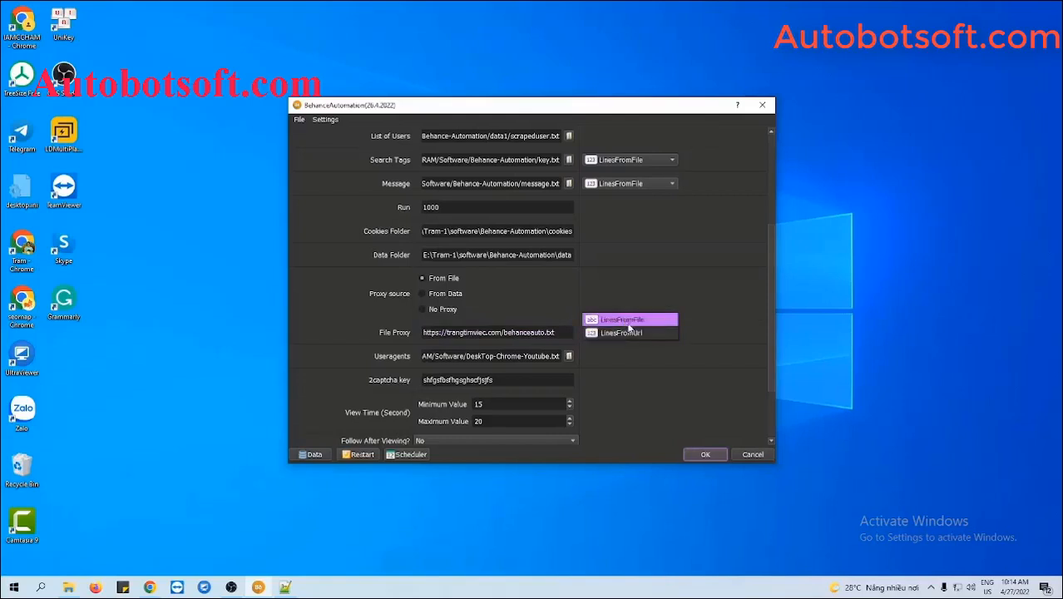
click(628, 319)
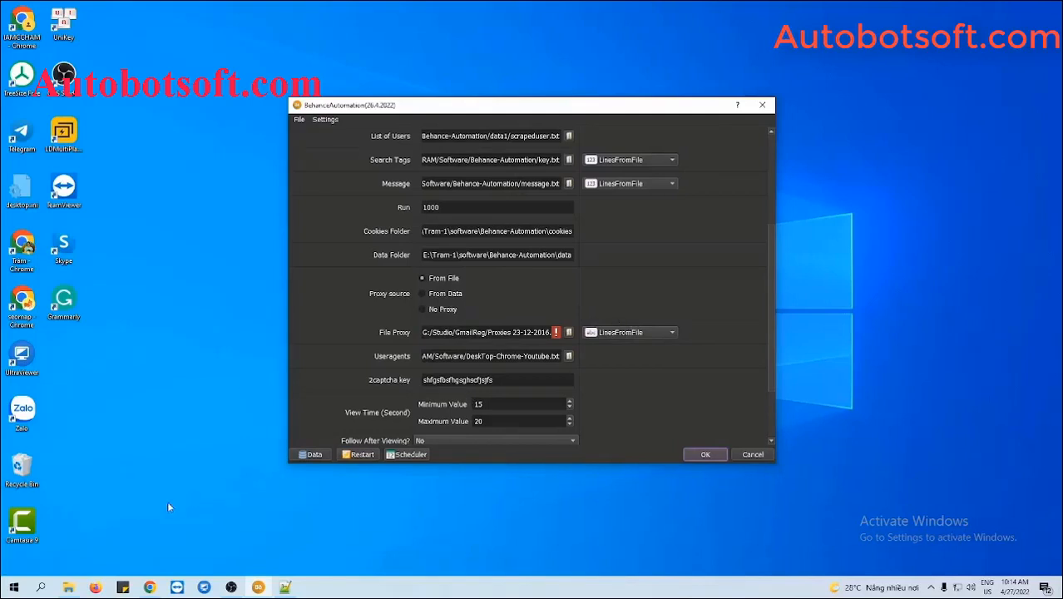
click(70, 587)
Create a new text file named proxy.txt in the Behance-Automation folder.
click(20, 312)
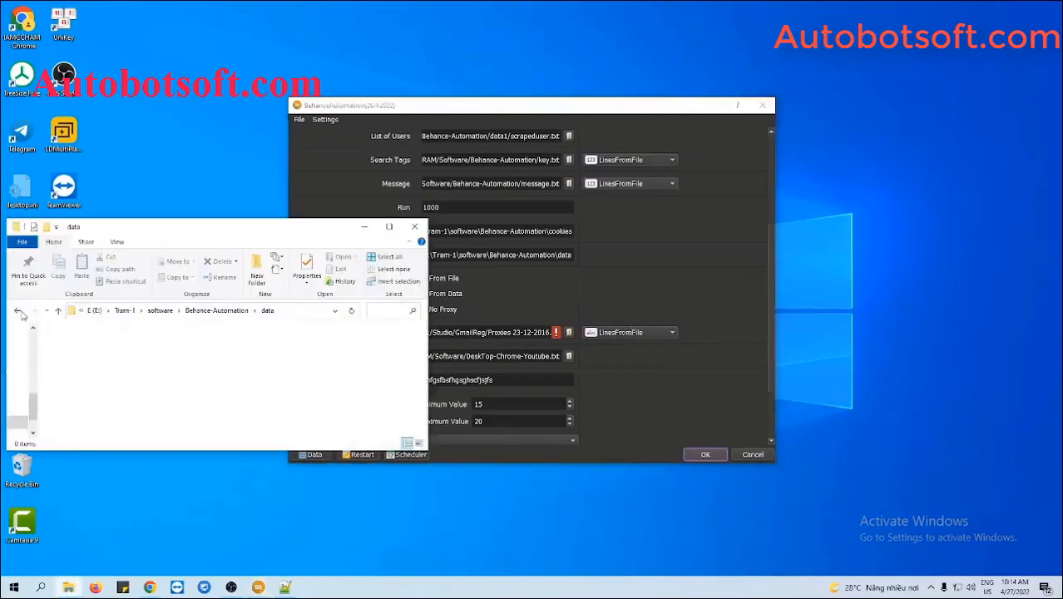
right_click(181, 393)
mouse_move(208, 368)
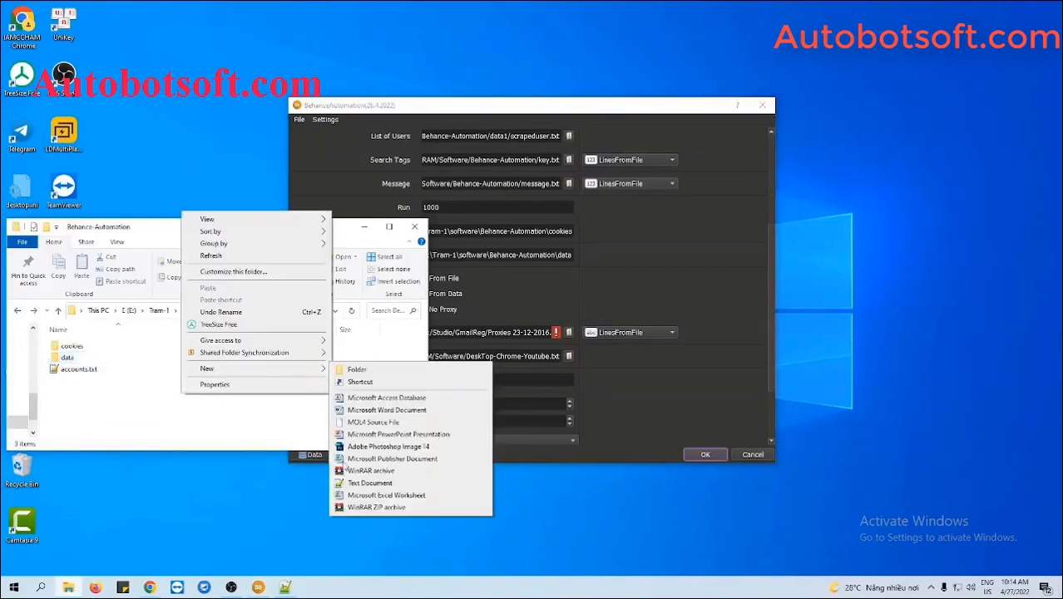
click(351, 482)
text(proxy)
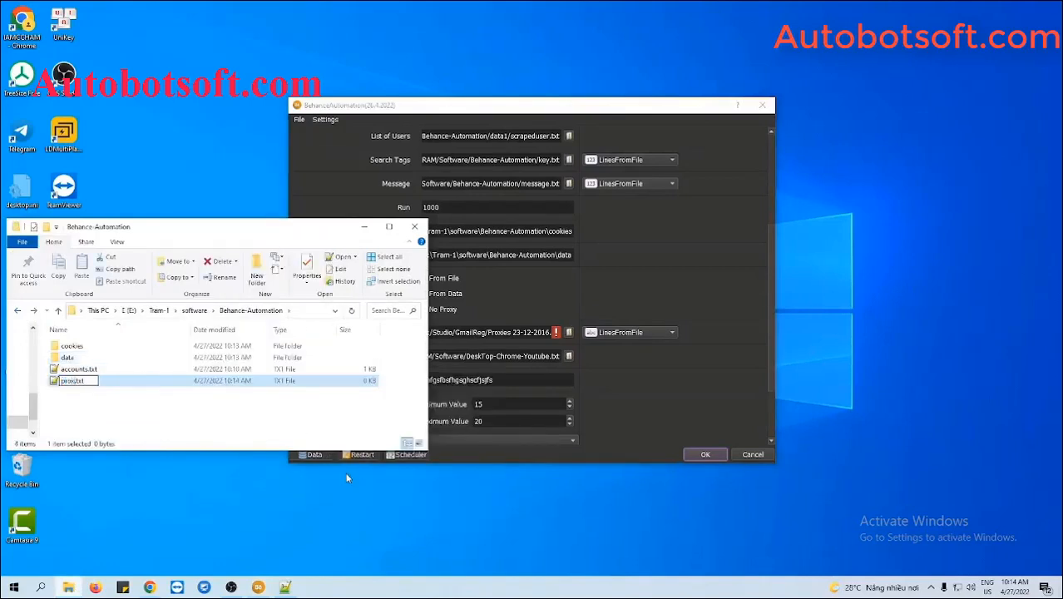
key(Return)
Paste the 30 proxy IP:port lines into proxy.txt in Notepad++ and save it.
double_click(96, 381)
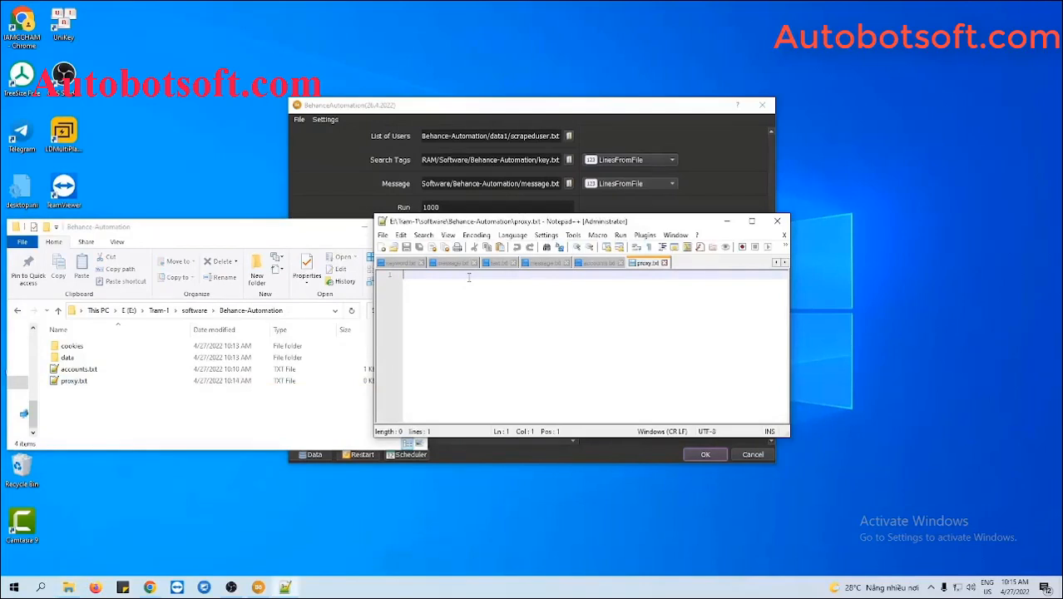
key(ctrl+v)
key(BackSpace)
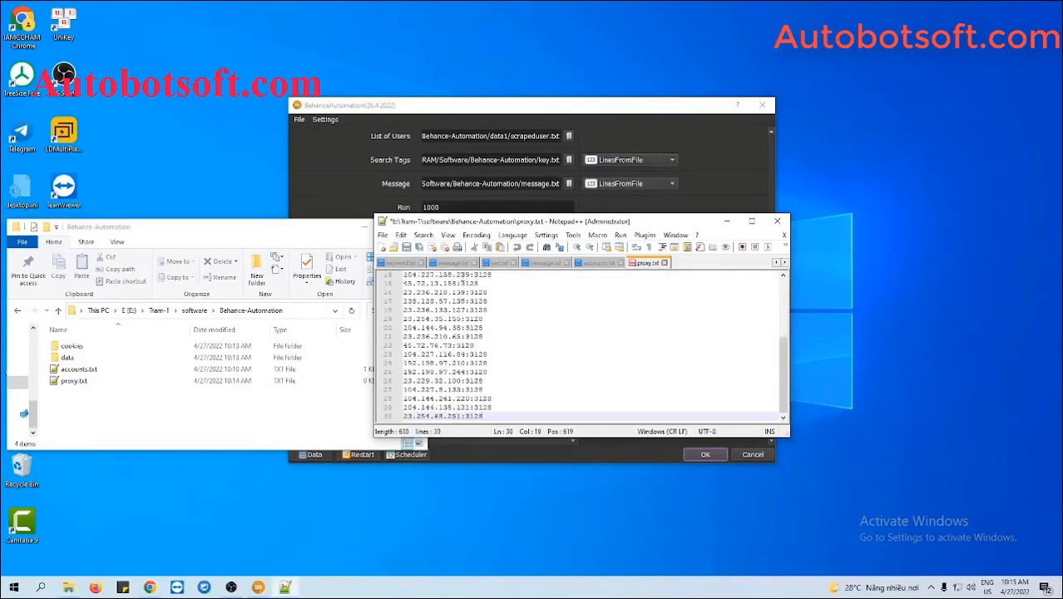
key(ctrl+s)
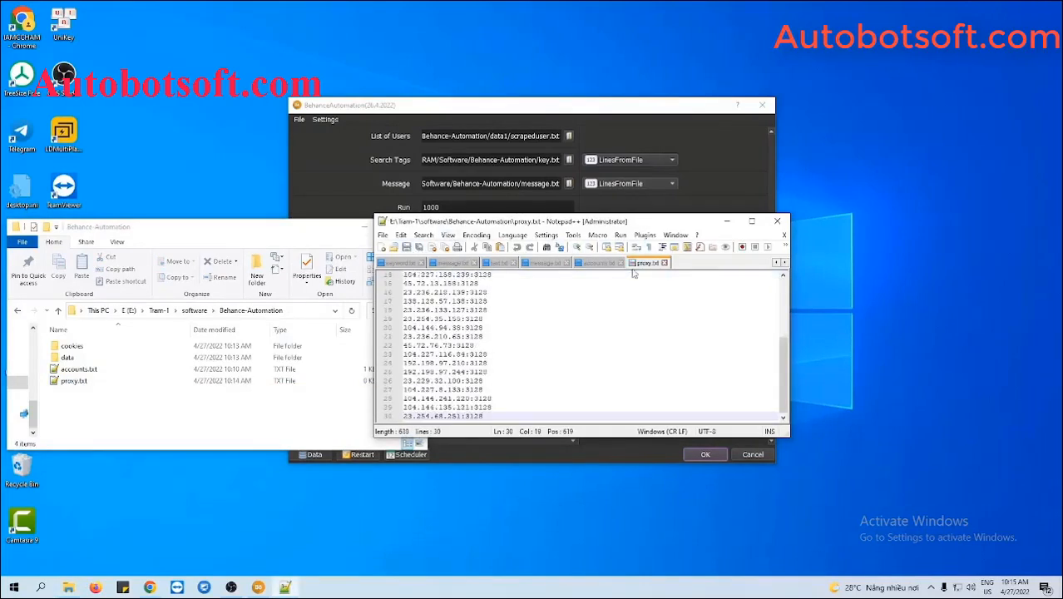
click(726, 222)
click(365, 227)
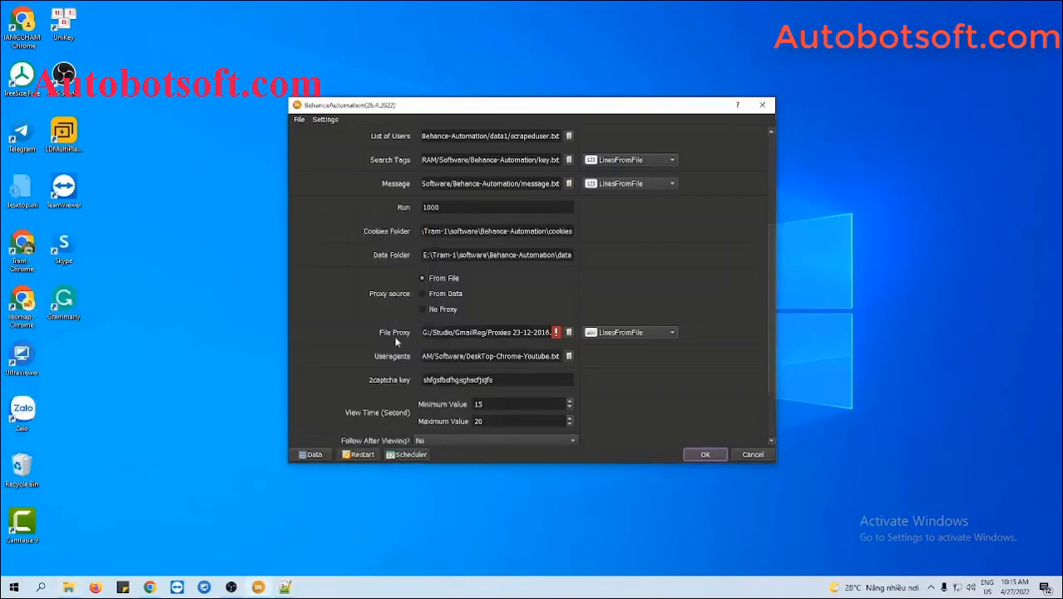
Load proxy.txt as the File Proxy and set the proxy source to From Data.
click(567, 333)
click(478, 218)
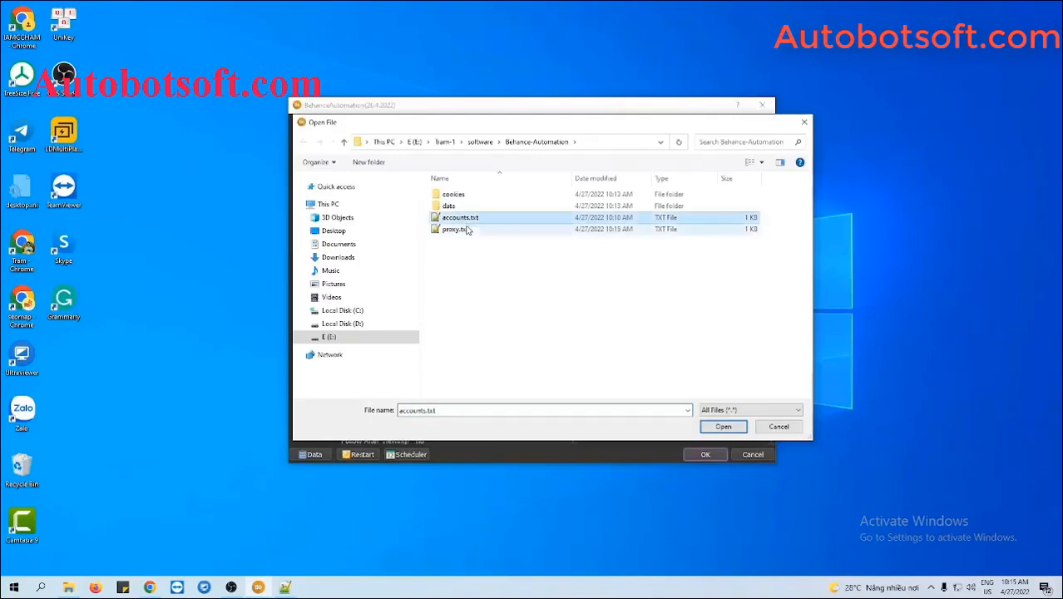
click(464, 229)
click(720, 425)
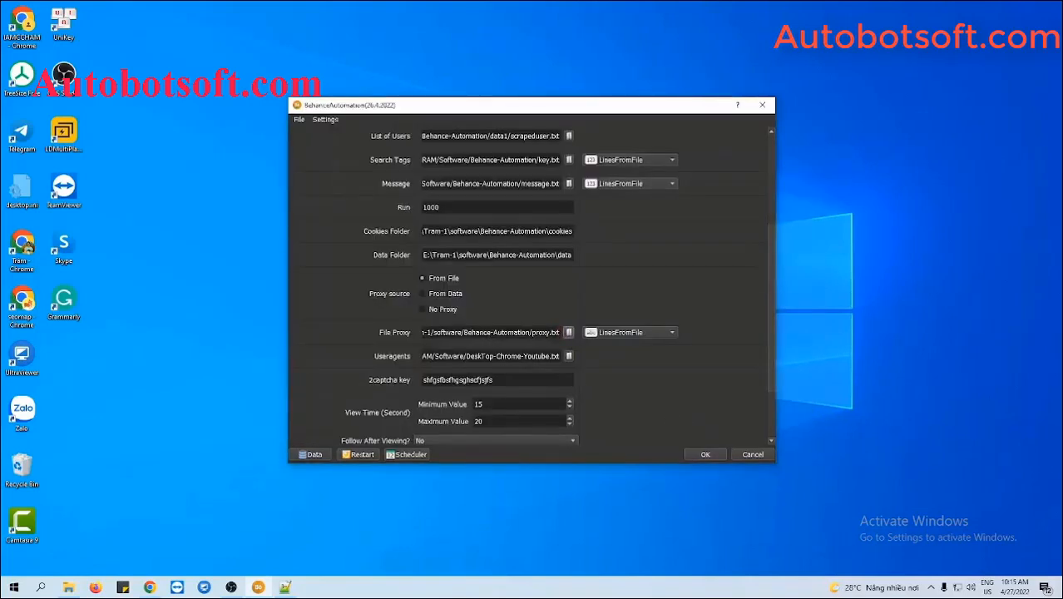
click(422, 295)
click(313, 454)
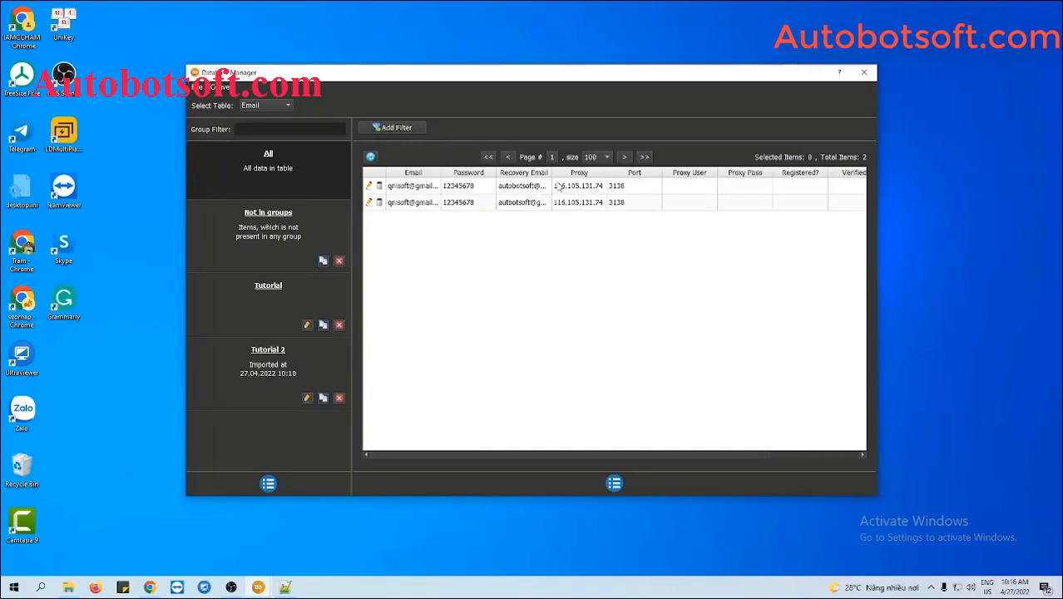
click(862, 73)
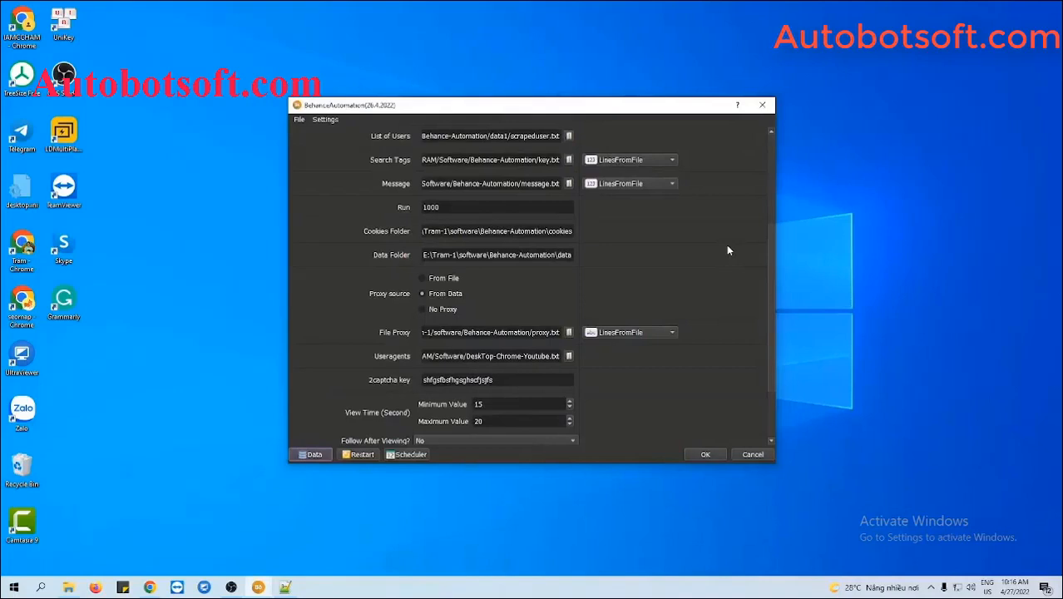
Switch the proxy source to No Proxy.
click(422, 309)
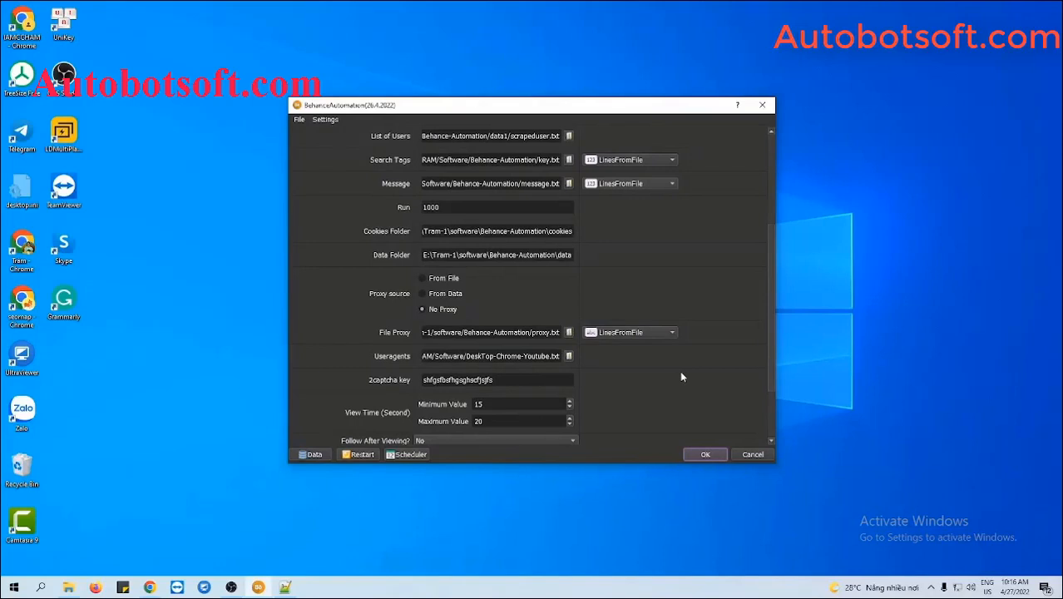
scroll(680, 376, down, 1)
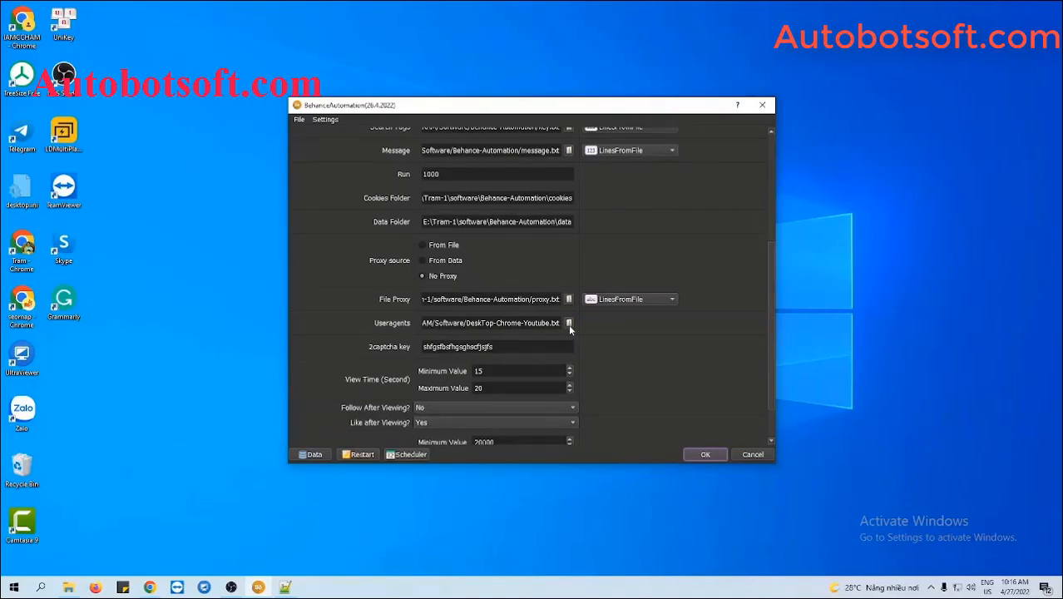
click(69, 587)
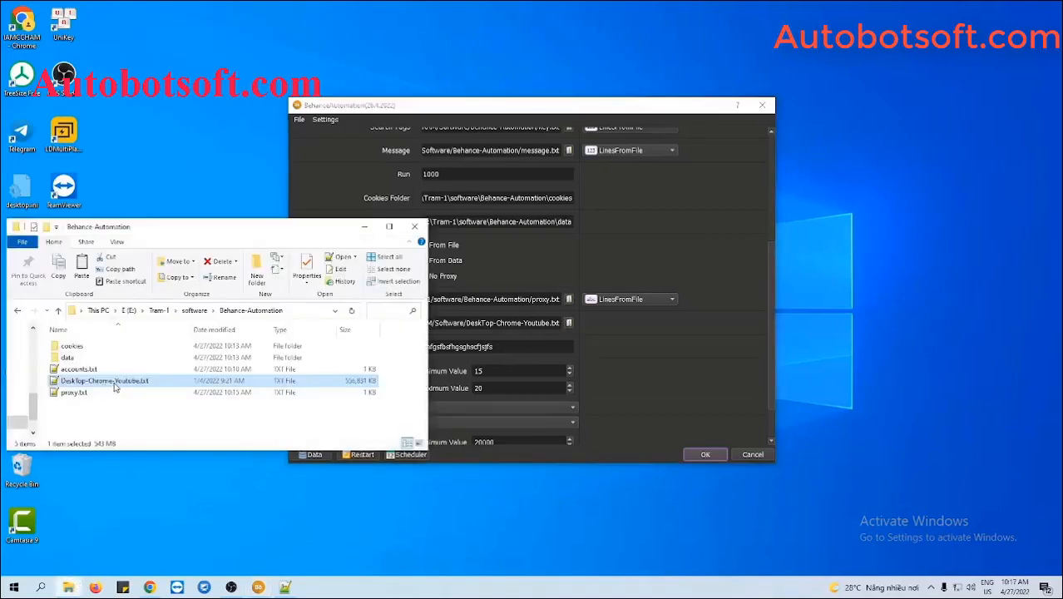
click(617, 373)
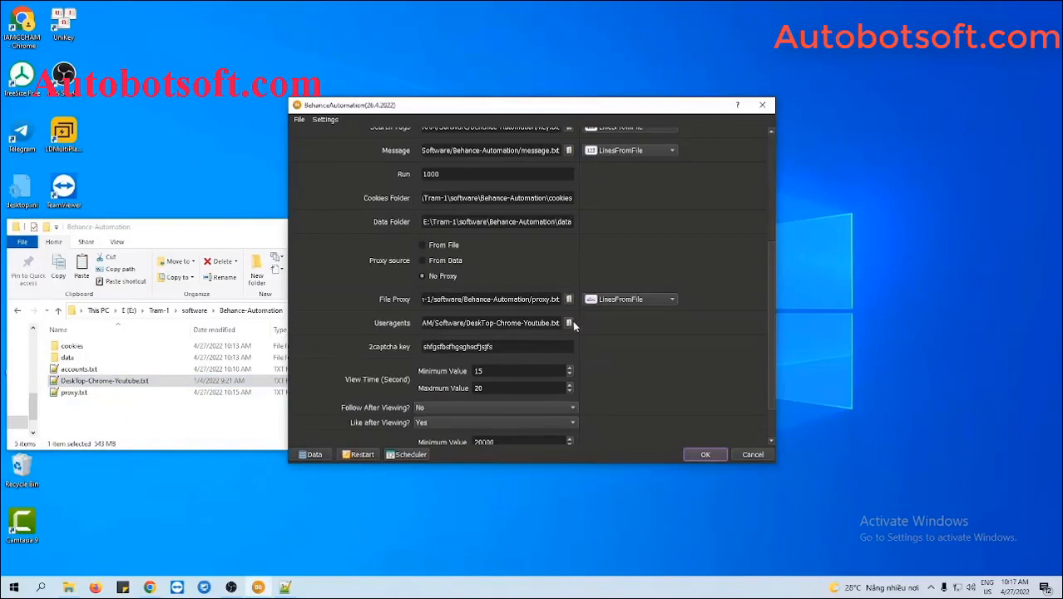
Load DeskTop-Chrome-Youtube.txt as the Useragents file.
click(569, 323)
click(485, 228)
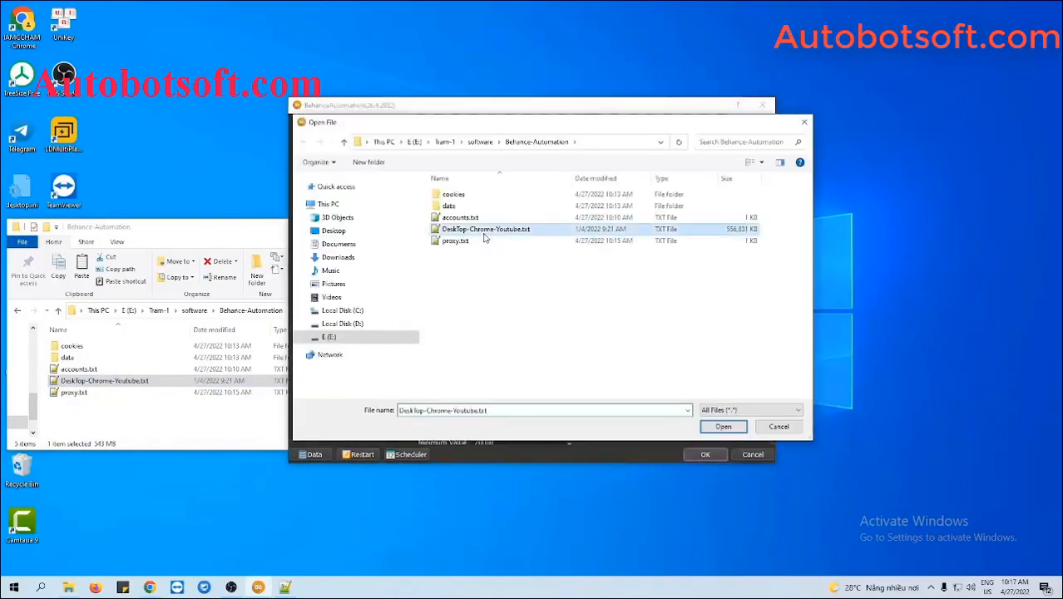
click(722, 427)
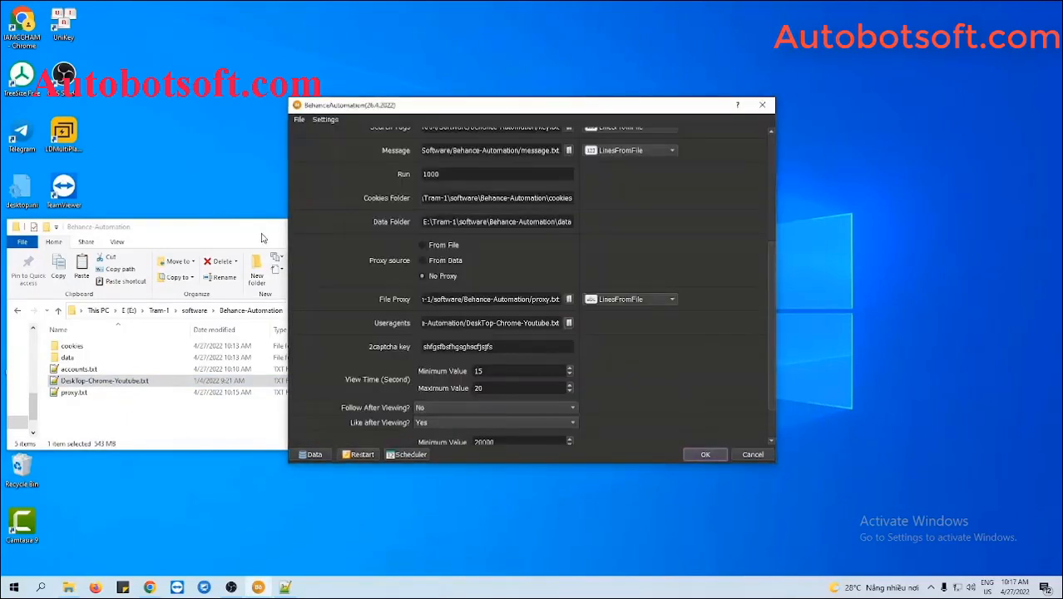
click(262, 238)
click(364, 227)
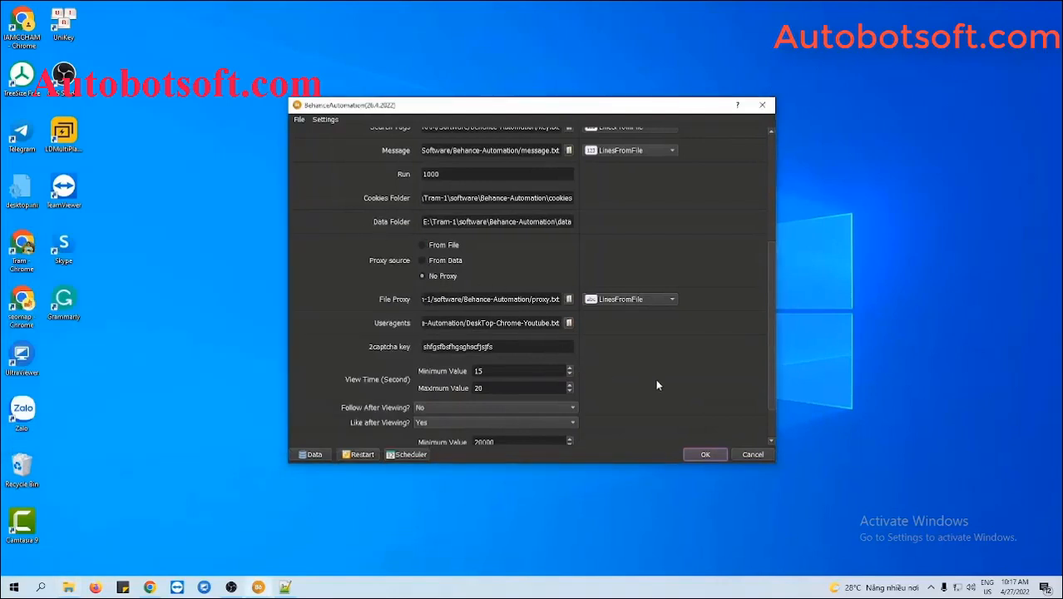
scroll(656, 385, down, 1)
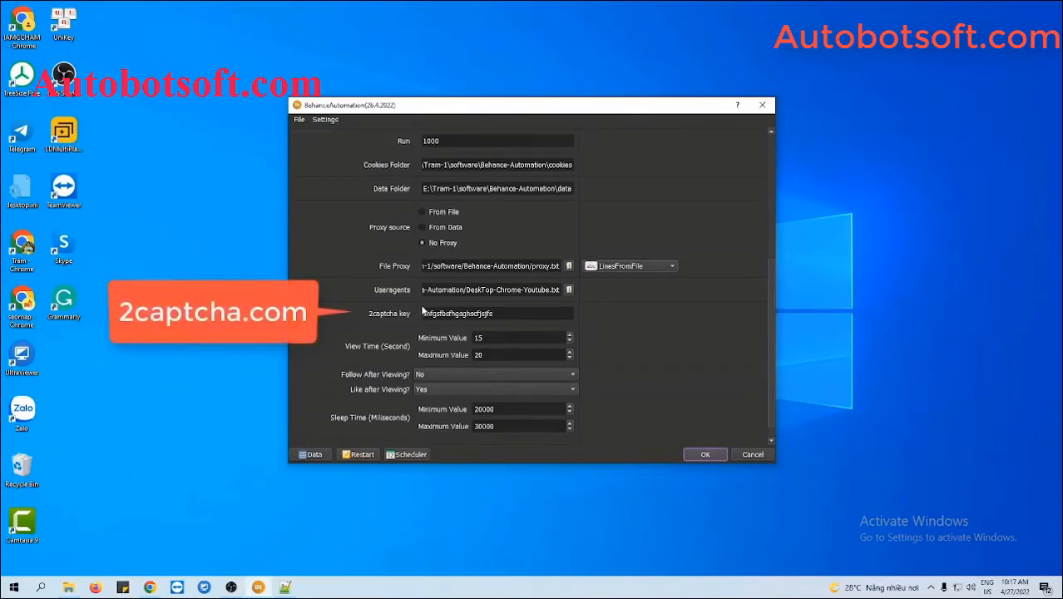
click(493, 313)
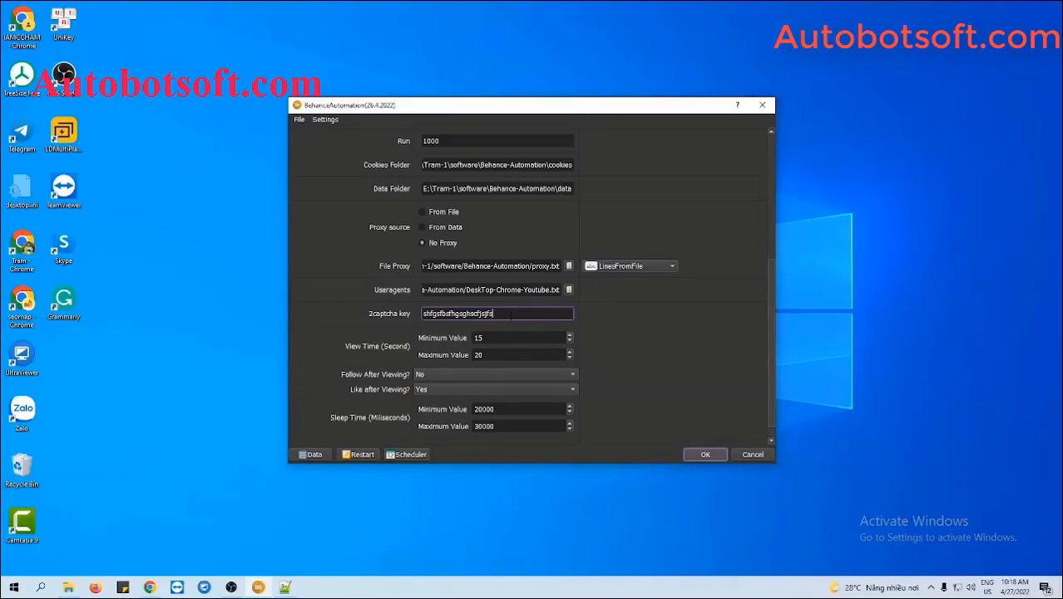
click(641, 350)
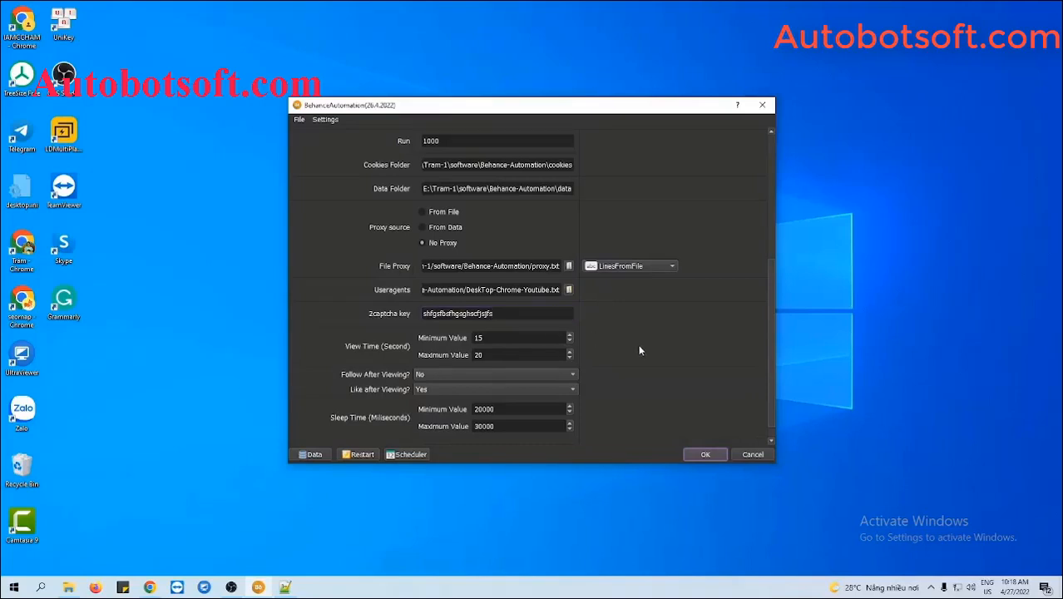
scroll(640, 350, down, 1)
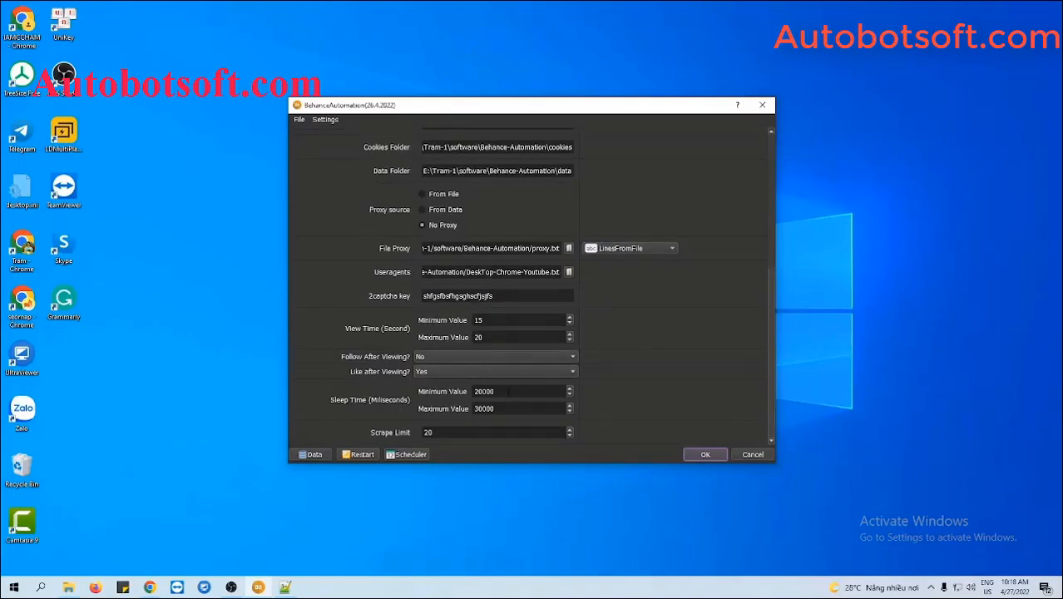
Set the Sleep Time minimum to 5000 and maximum to 7000 milliseconds.
click(508, 391)
click(507, 408)
drag(496, 391, 465, 391)
text(5000)
drag(498, 408, 462, 408)
text(7000)
click(596, 397)
scroll(732, 220, up, 5)
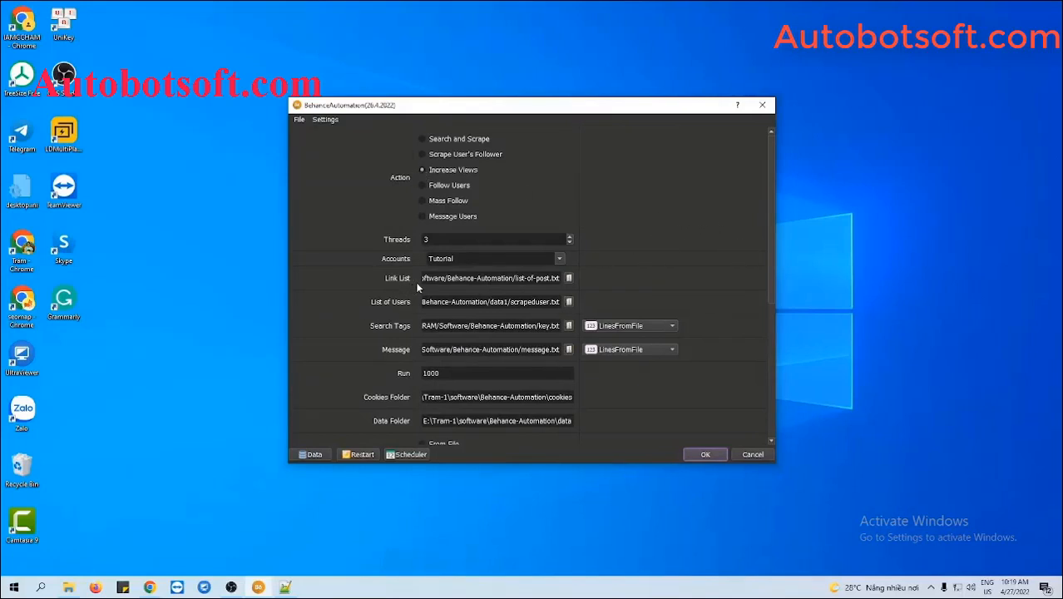
Create list-post.txt in the Behance-Automation folder and open it in Notepad++.
click(68, 587)
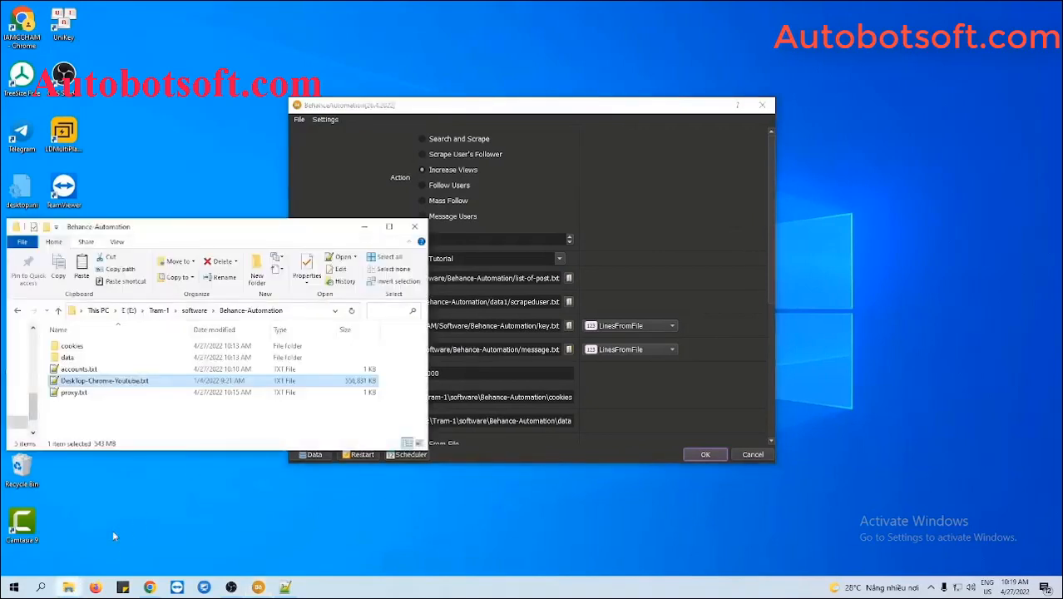
right_click(120, 407)
mouse_move(156, 382)
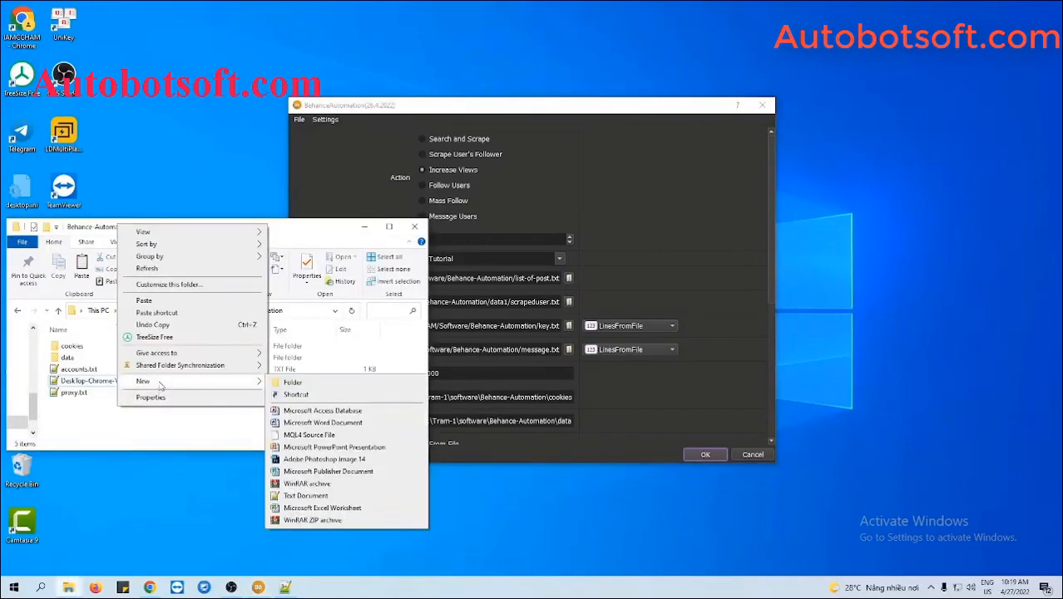
click(300, 496)
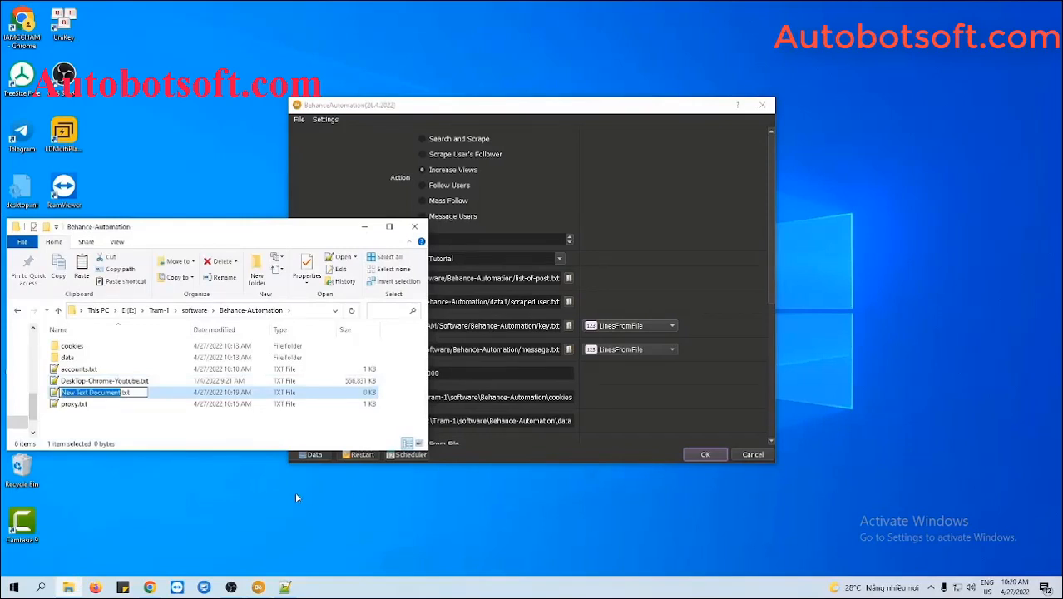
text(list.tx)
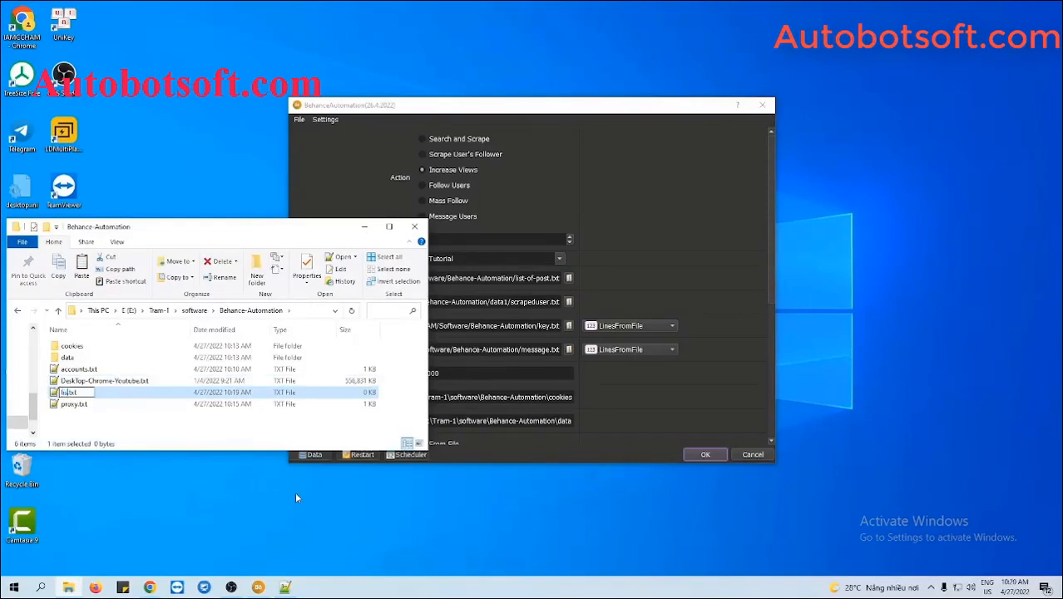
text(t)
text(-post)
text(st)
key(Return)
double_click(84, 392)
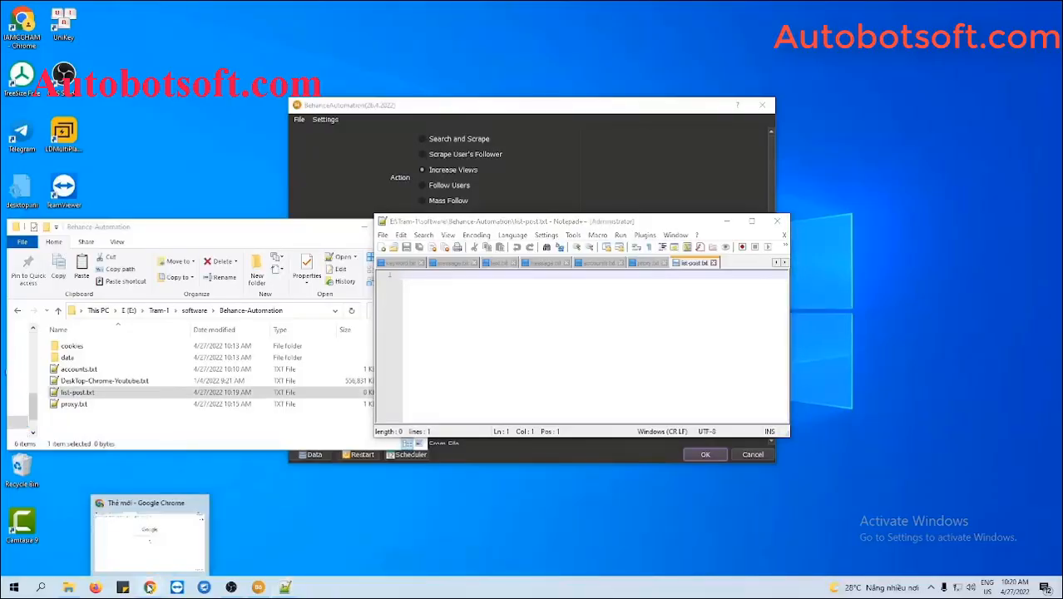
Open the Blue Bottle x Moono CNY Boxset 2022 project in Chrome and grab its URL.
click(150, 587)
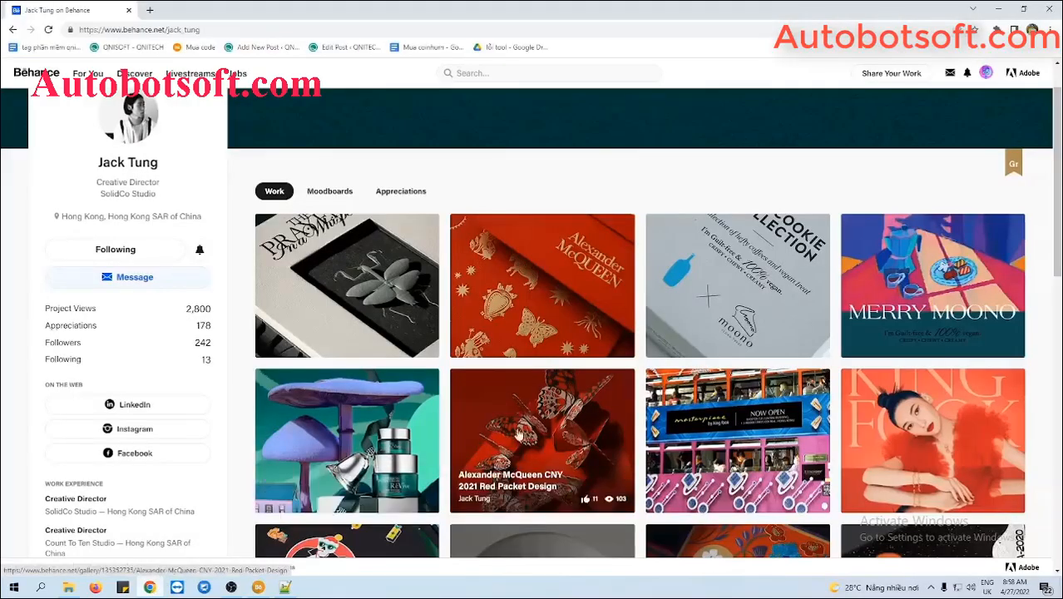
click(740, 301)
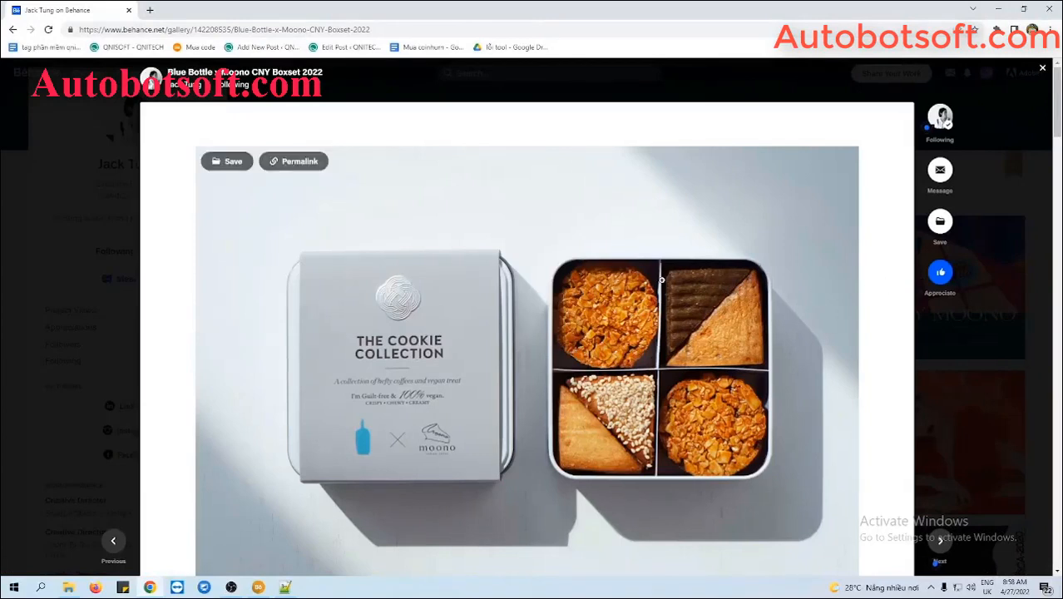
click(402, 27)
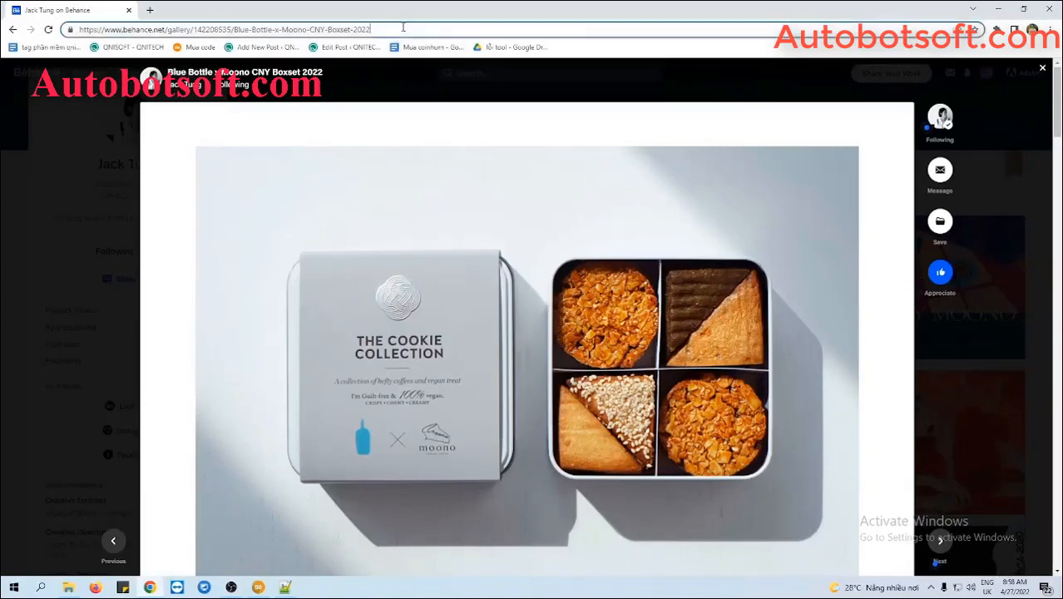
key(ctrl+a)
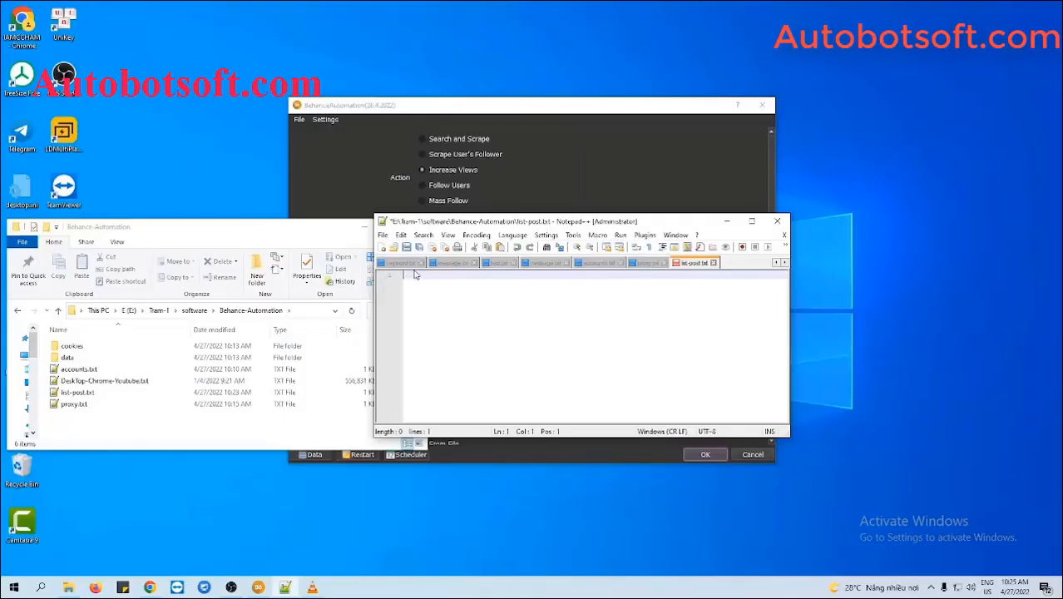
text(https://www.behance.net/gallery/142208535/Blue-Bottle-x-Moono-CNY-Boxset-2022)
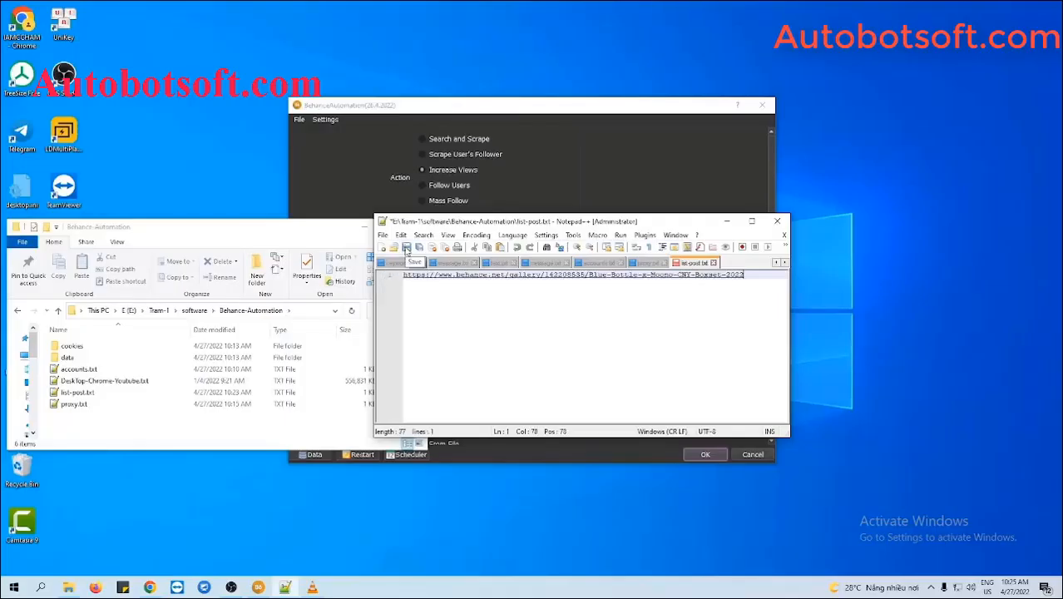
Save list-post.txt with the gallery link and minimize Notepad++.
click(406, 248)
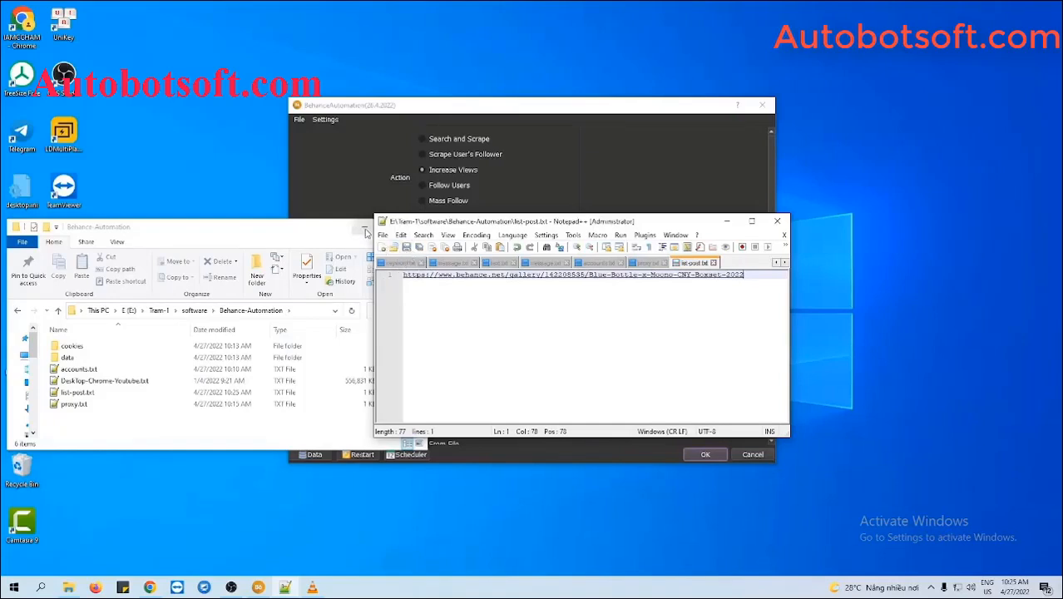
click(726, 221)
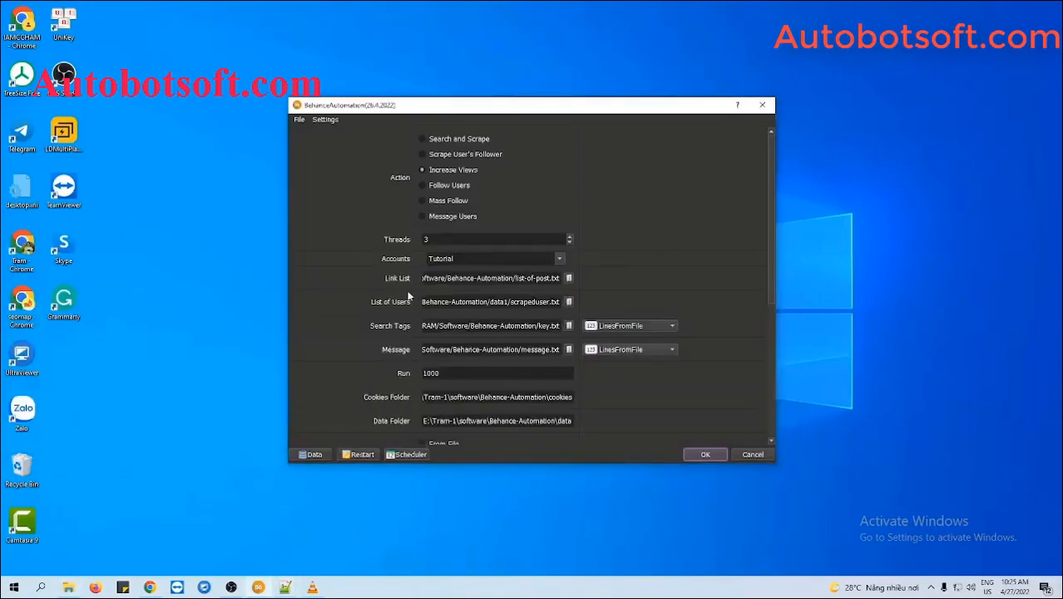
Load list-post.txt as the Link List.
click(569, 278)
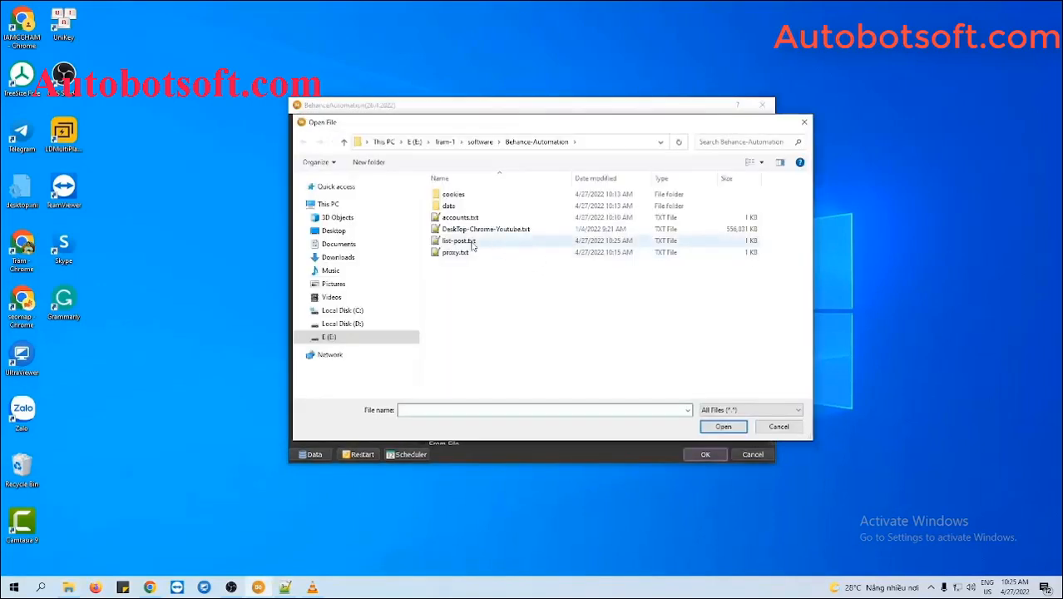
click(459, 240)
click(722, 426)
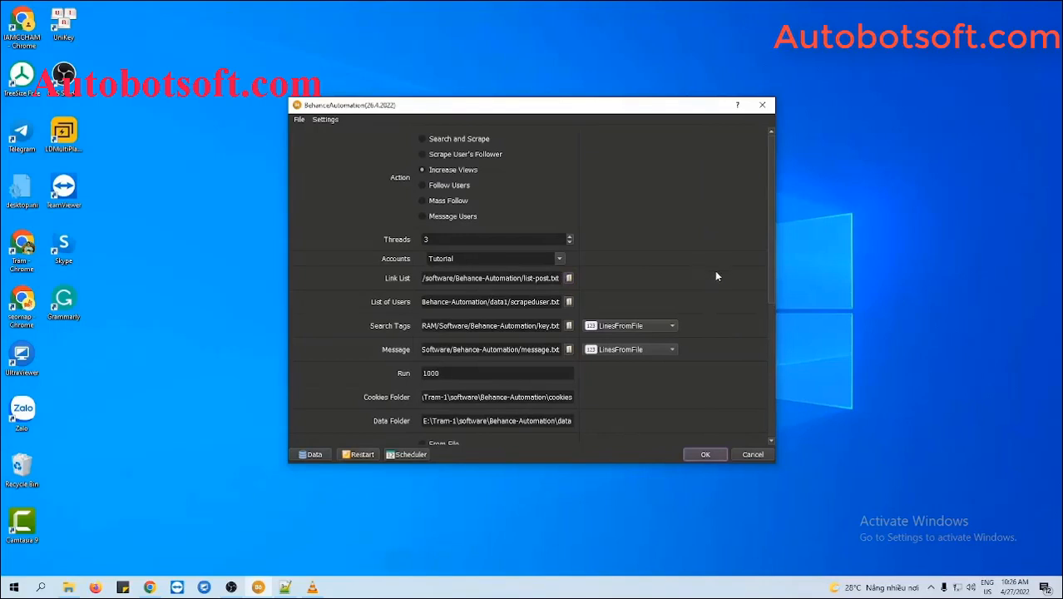
scroll(730, 346, down, 5)
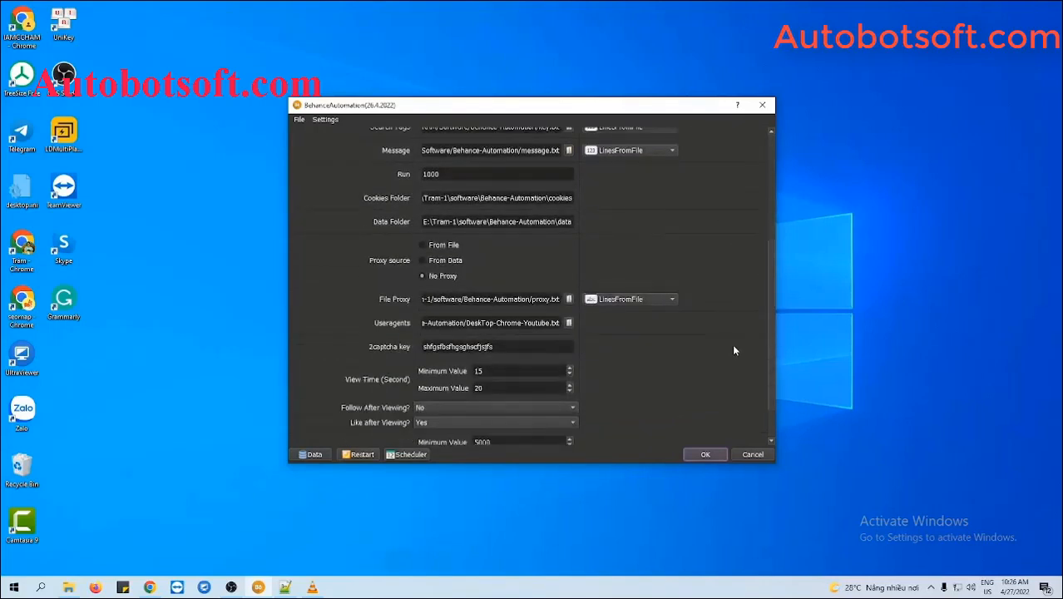
scroll(733, 350, down, 2)
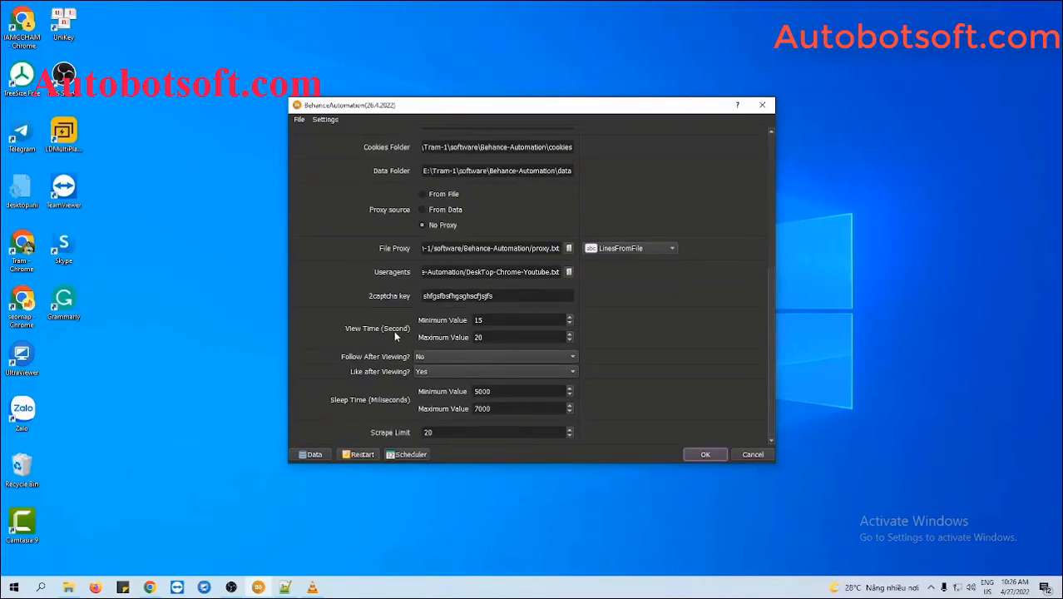
Set Follow After Viewing to No and Like after Viewing to Yes.
click(490, 320)
click(496, 337)
click(428, 357)
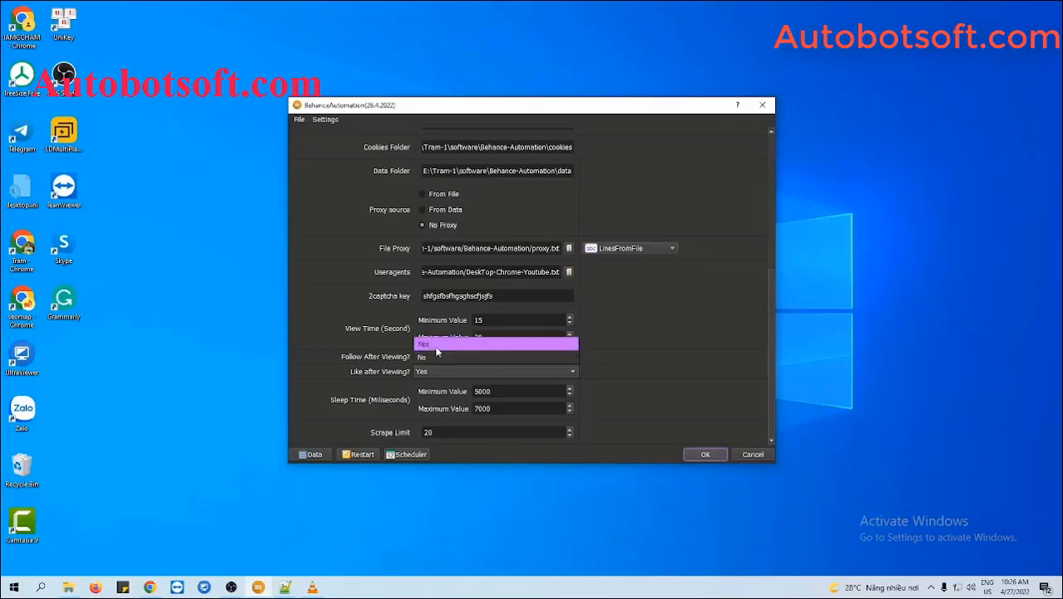
click(428, 337)
click(430, 375)
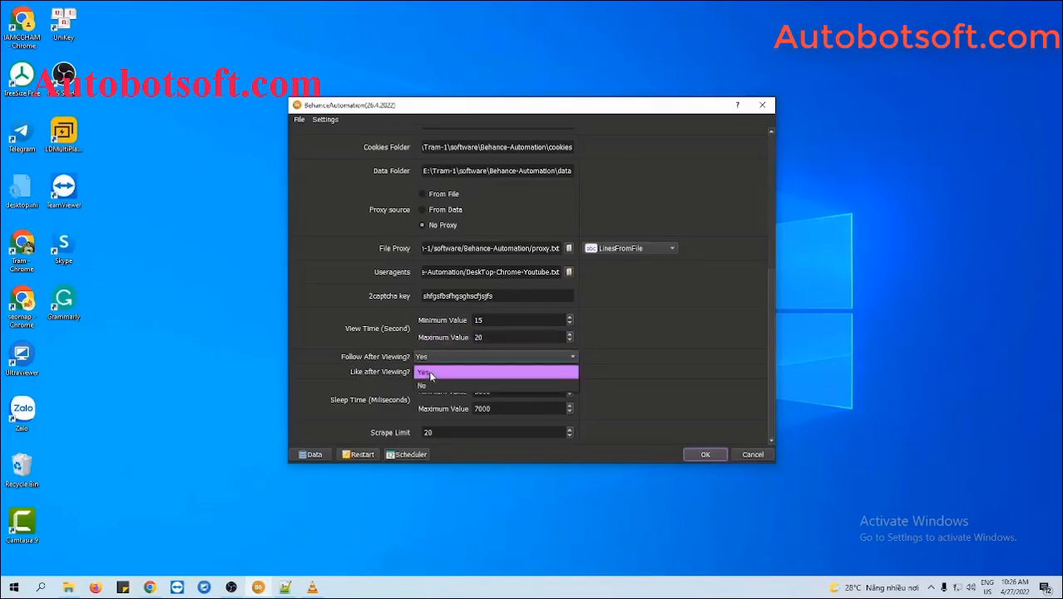
click(429, 374)
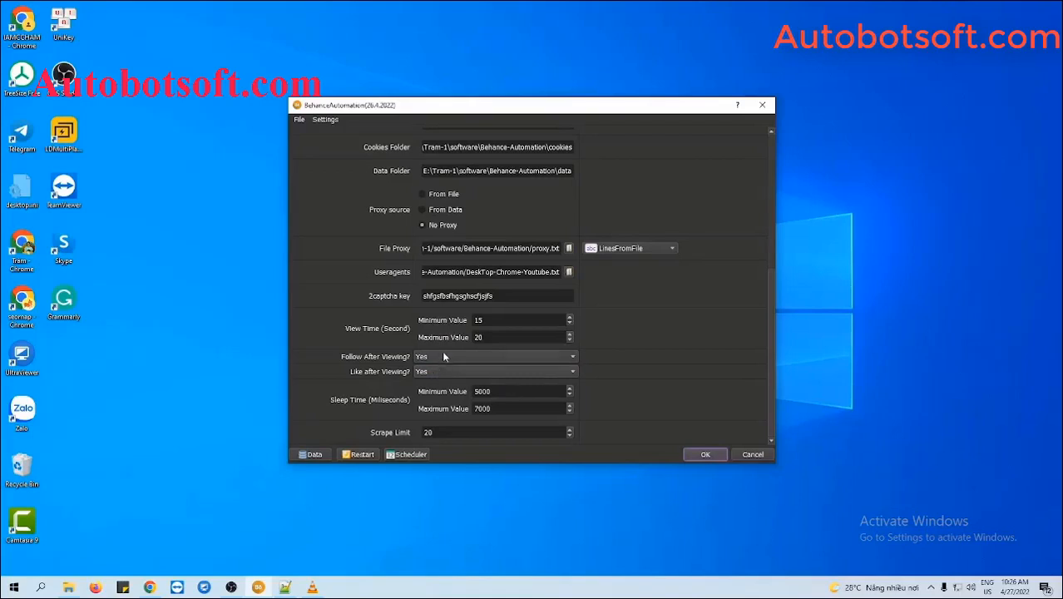
click(444, 355)
click(449, 368)
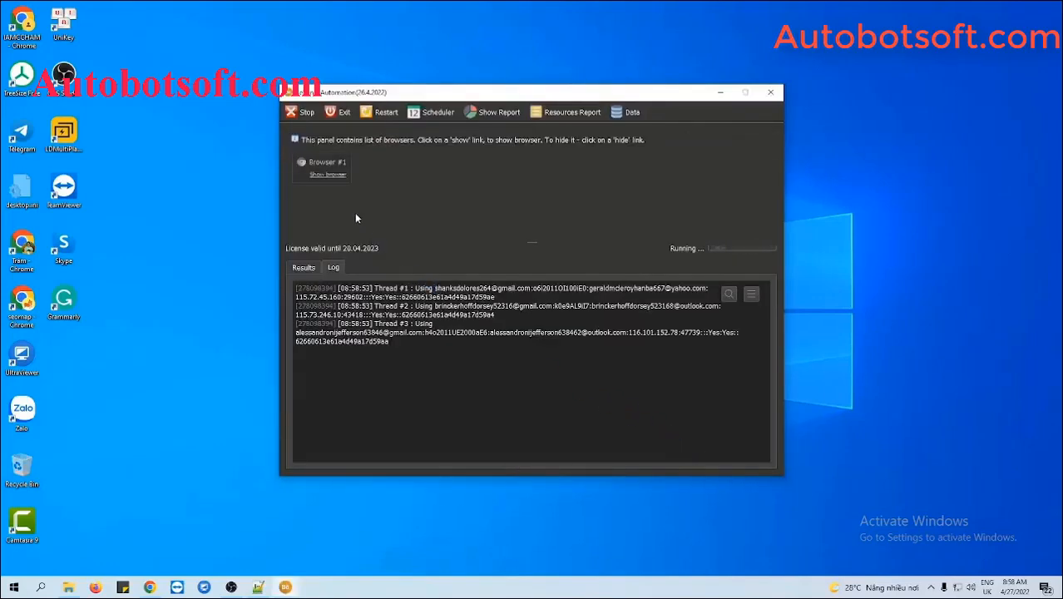
Show Browser #1 and #2 windows and tile all windows side by side.
click(334, 172)
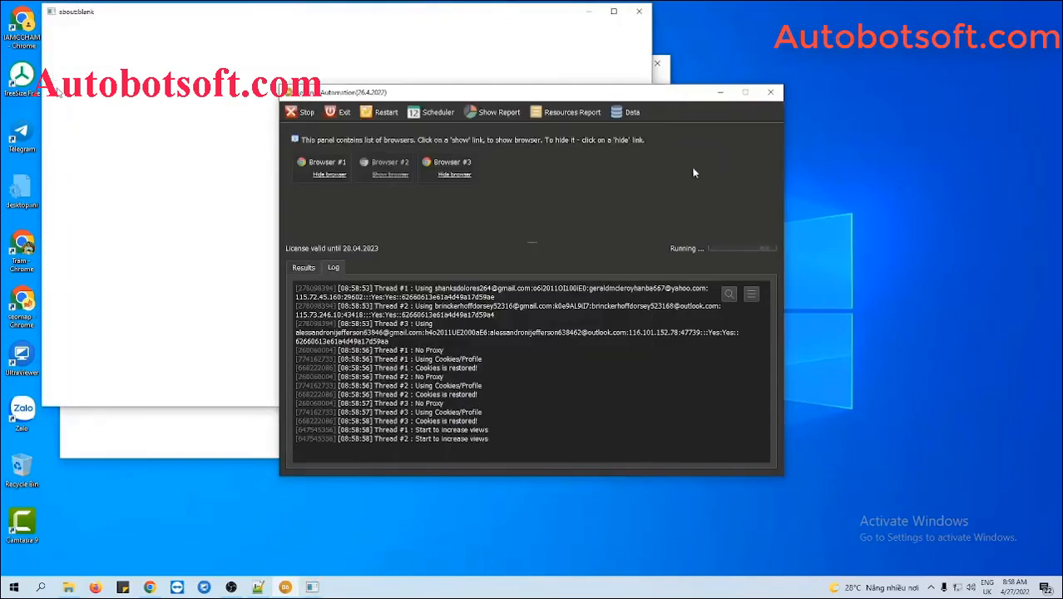
click(403, 173)
right_click(678, 592)
click(761, 492)
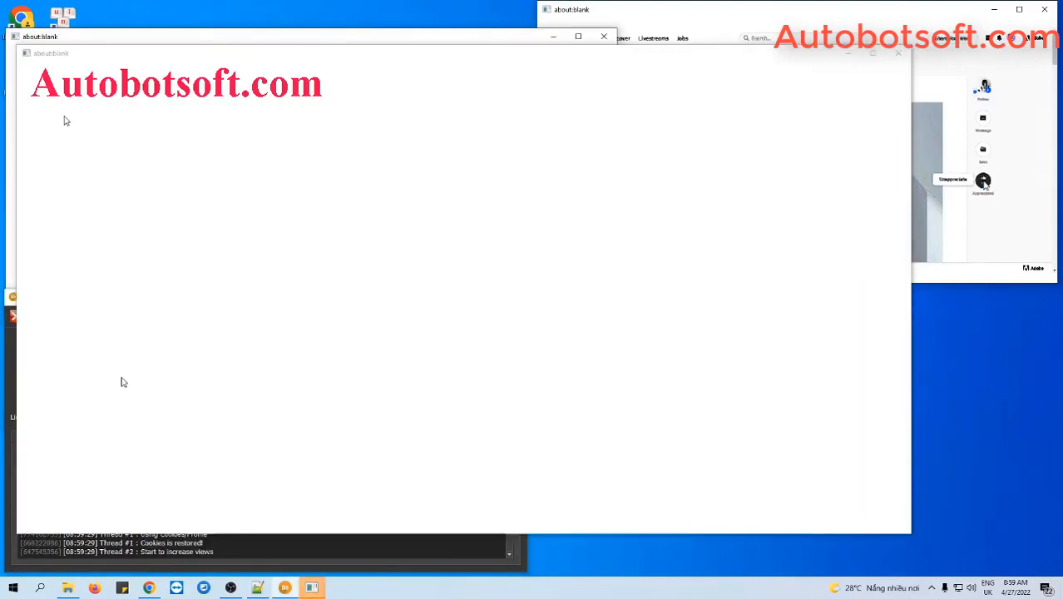
Tile the bot browser windows side by side once more.
right_click(689, 587)
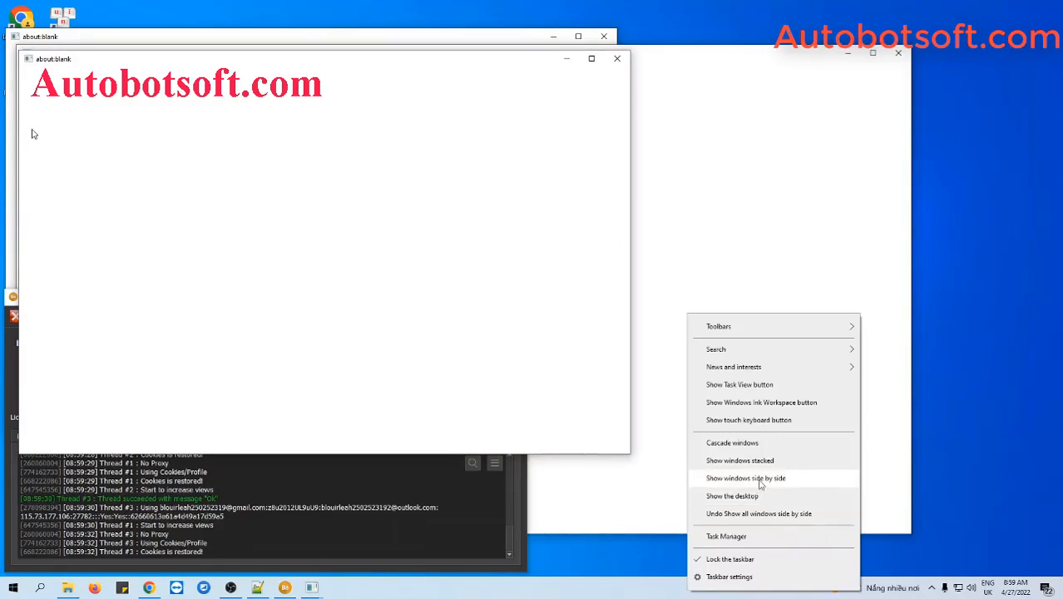
click(759, 482)
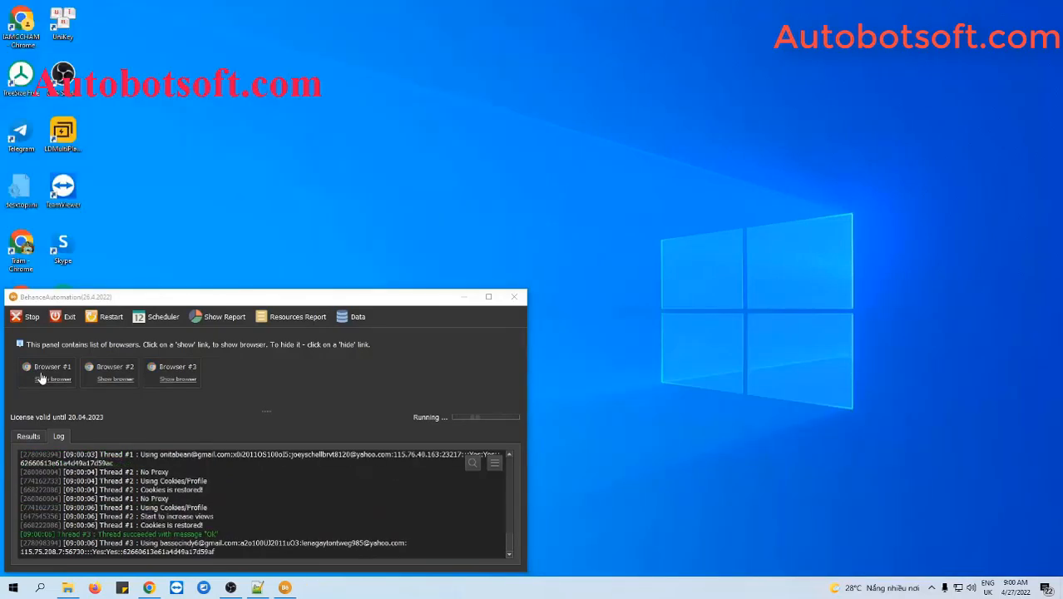
Show Browser #1 and watch the log until threads report Liked and succeeded.
click(41, 378)
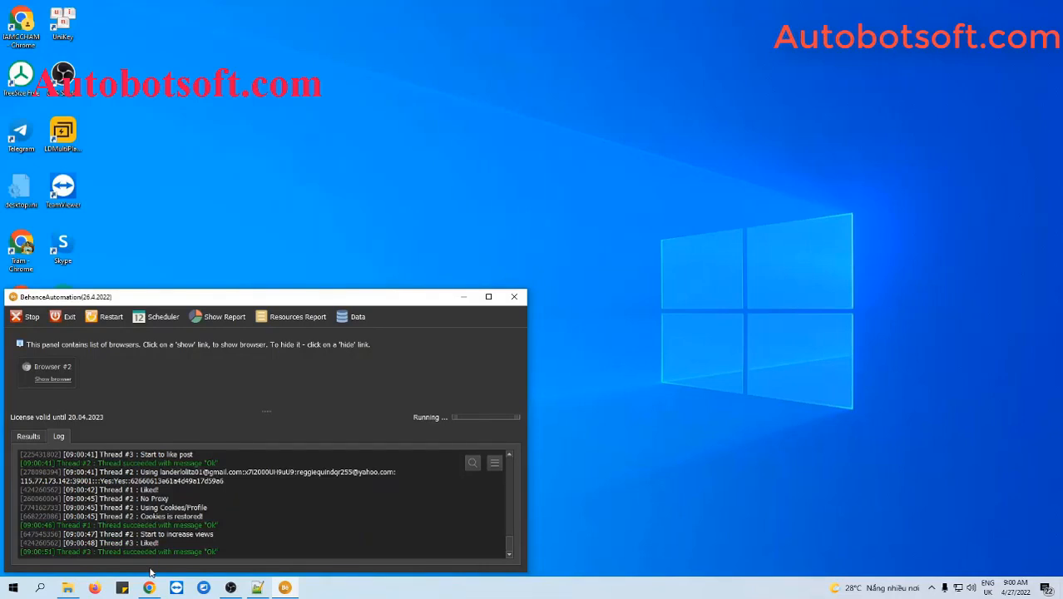
mouse_move(149, 590)
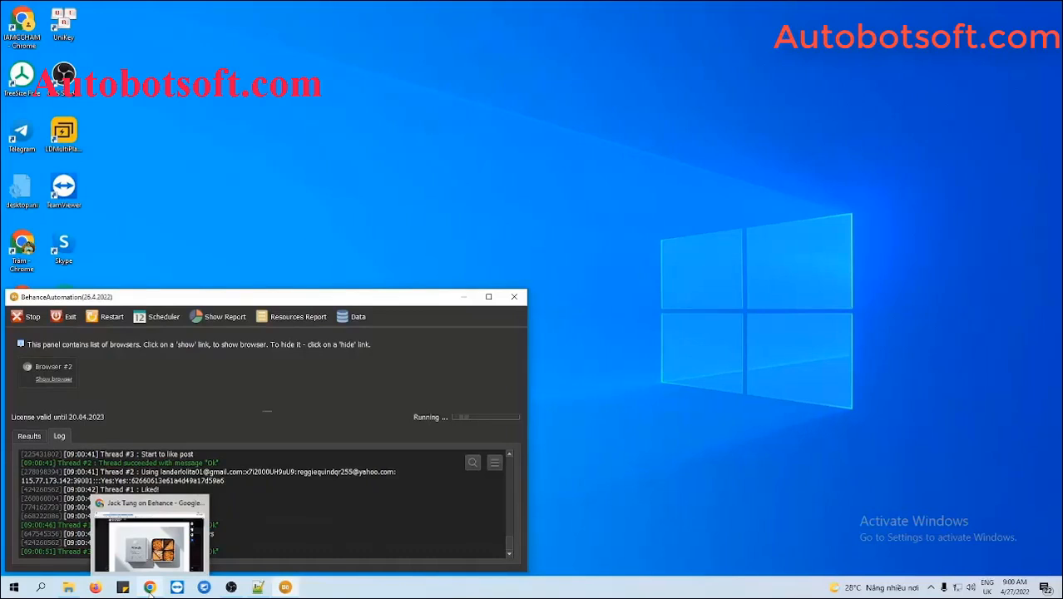
Reload the Blue Bottle x Moono CNY Boxset 2022 page in Chrome and verify it's appreciated (19 appreciations, 146 views).
click(149, 587)
scroll(649, 378, up, 2)
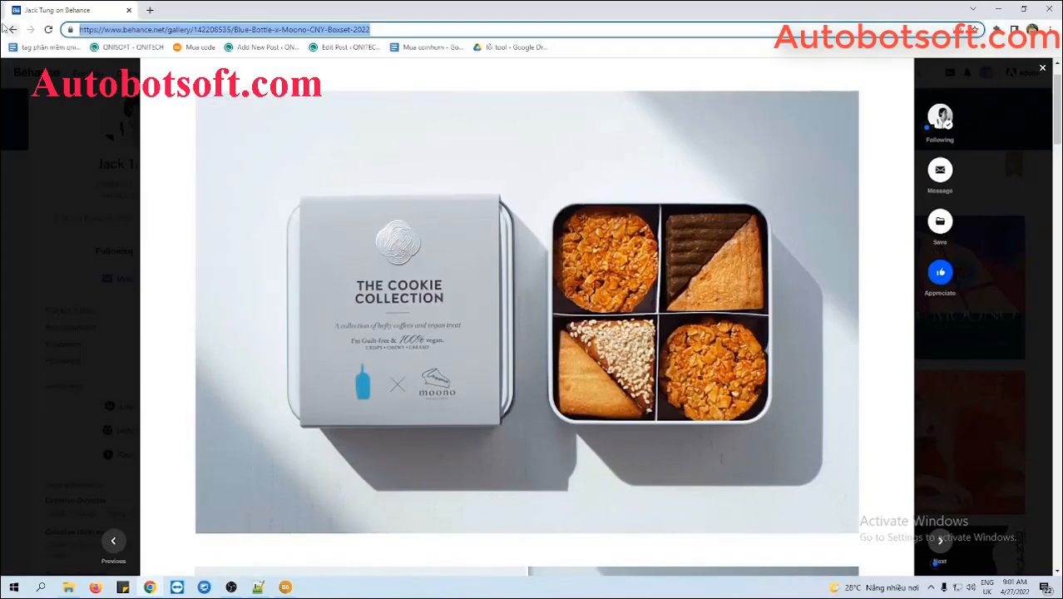
key(Return)
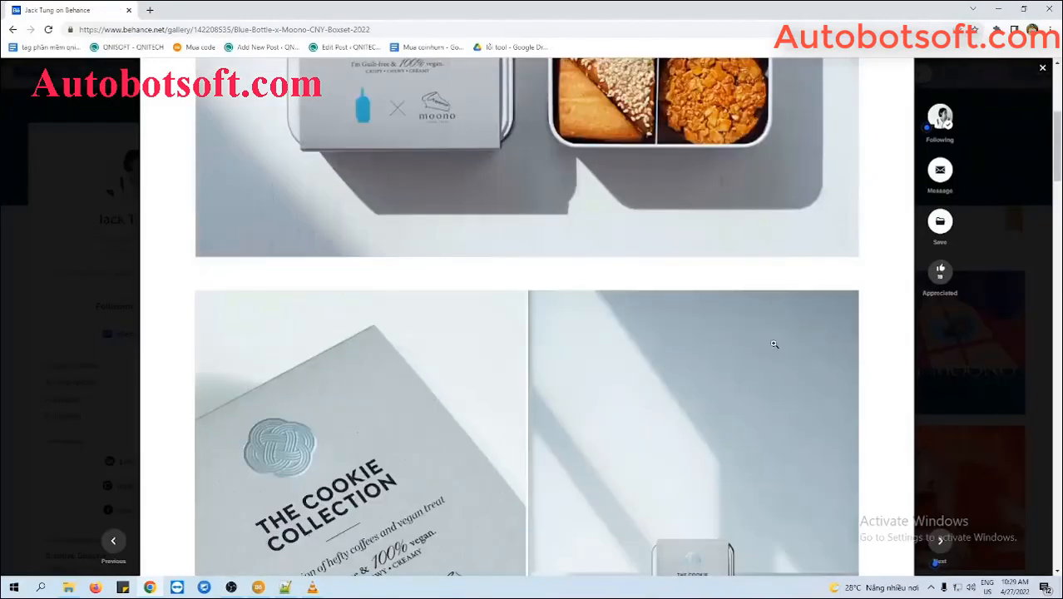
scroll(773, 341, down, 3)
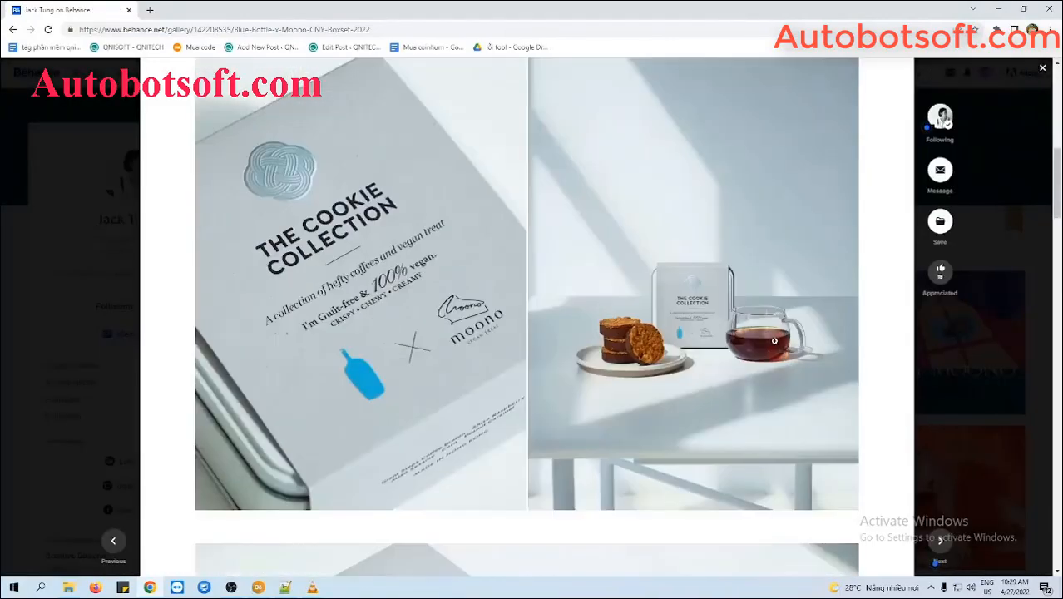
scroll(773, 341, down, 20)
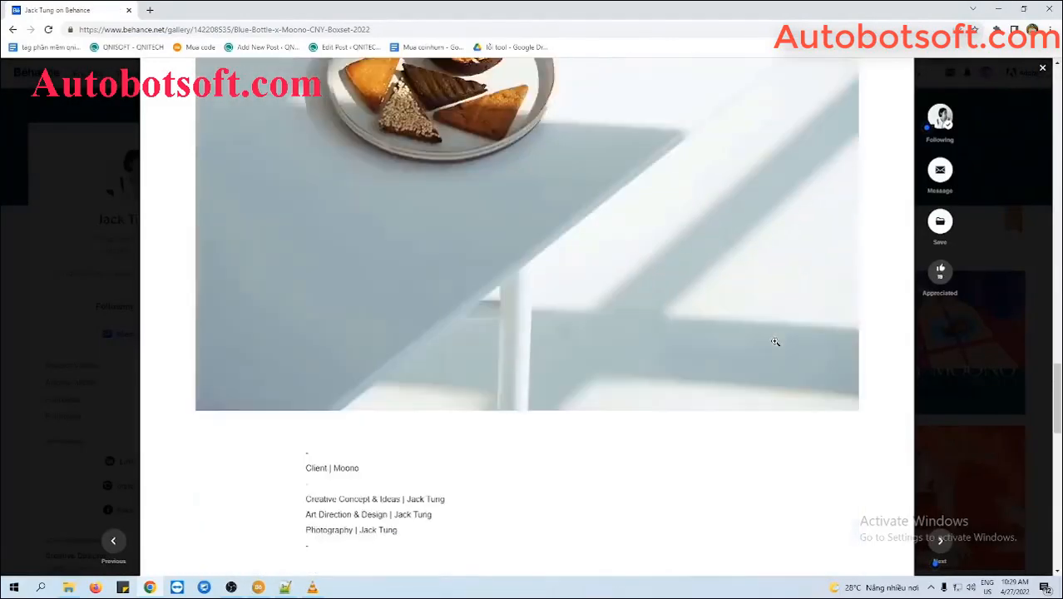